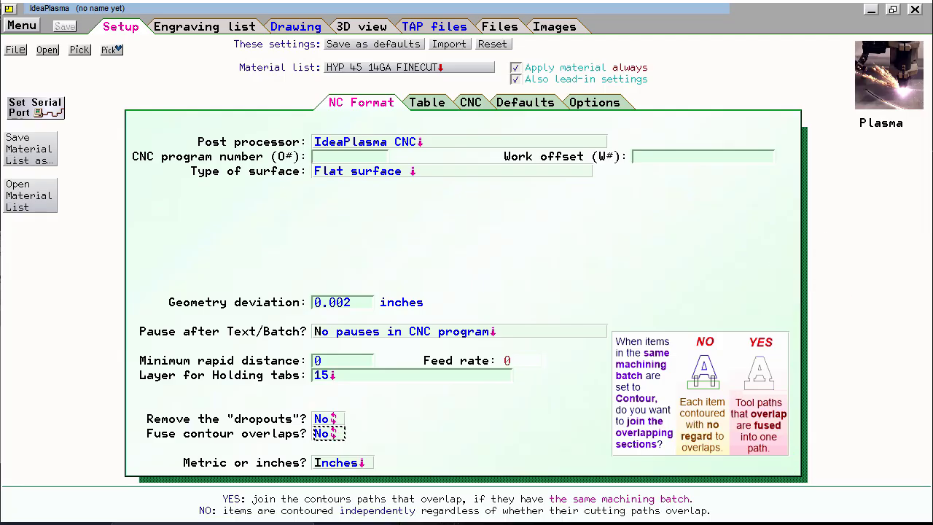
Set Fuse contour overlaps to Yes and accept changing Auto Set Cut Directions to No
{"action": "left_click", "coordinate": [331, 433]}
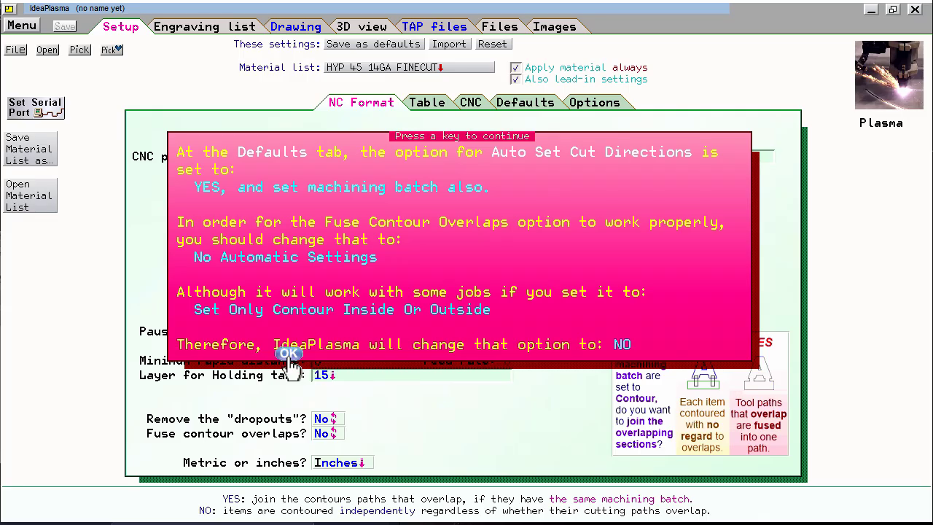
{"action": "left_click", "coordinate": [620, 369]}
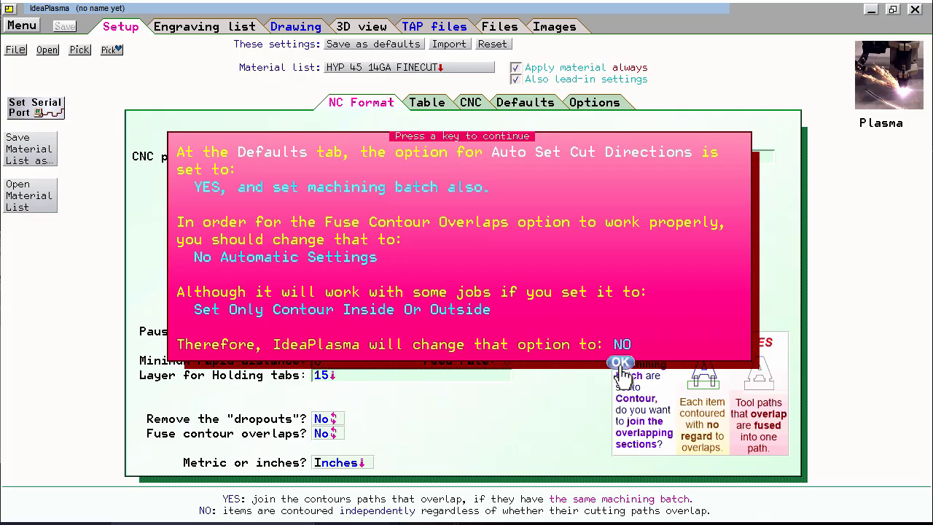
{"action": "left_click", "coordinate": [489, 420]}
{"action": "left_click", "coordinate": [489, 422]}
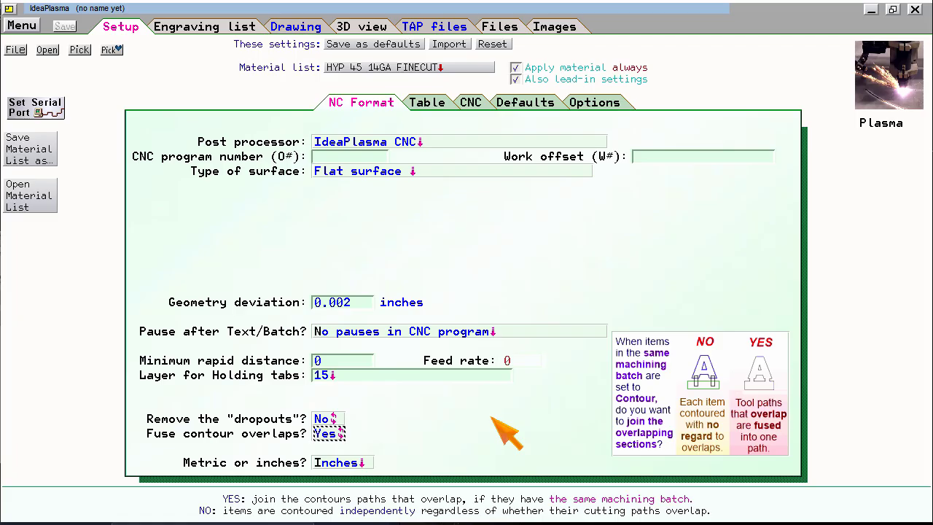
Review the available choices for Auto set cut directions in the default settings, leaving the list without picking one
{"action": "left_click", "coordinate": [524, 108]}
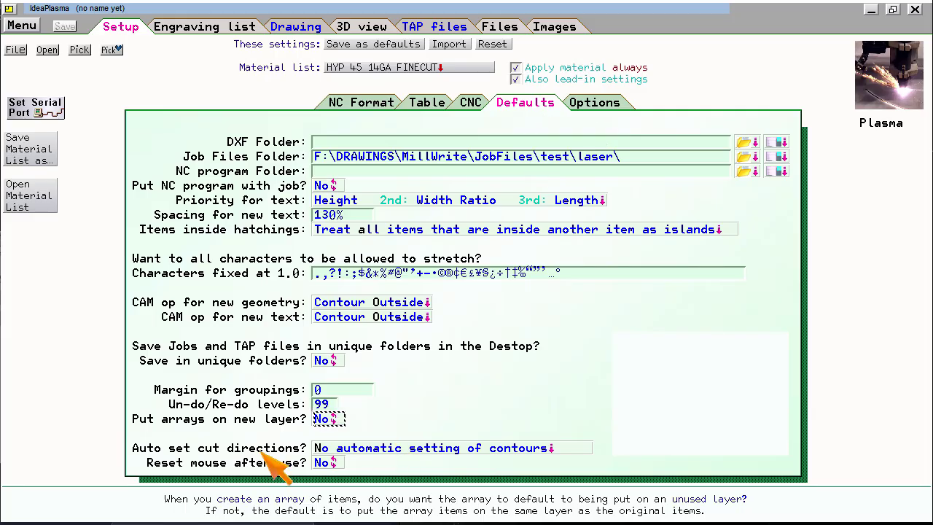
{"action": "mouse_move", "coordinate": [262, 451]}
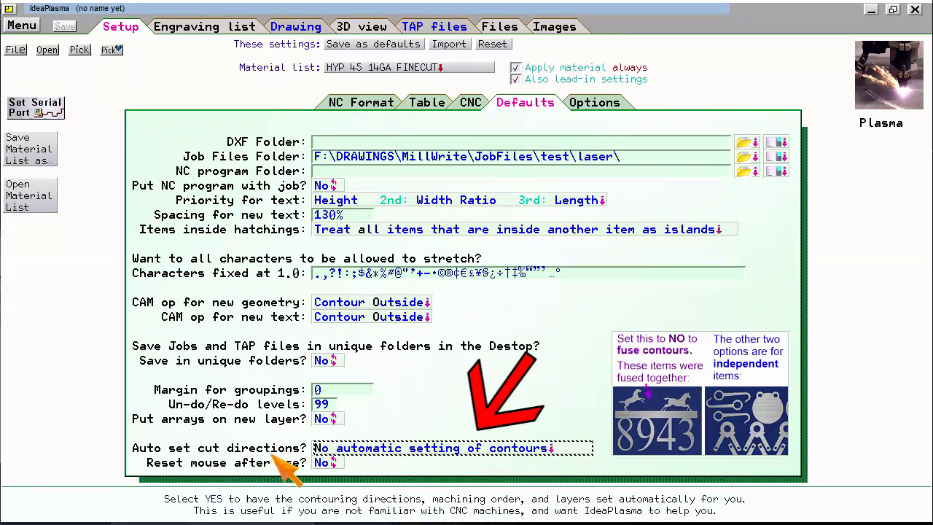
{"action": "left_click", "coordinate": [454, 453]}
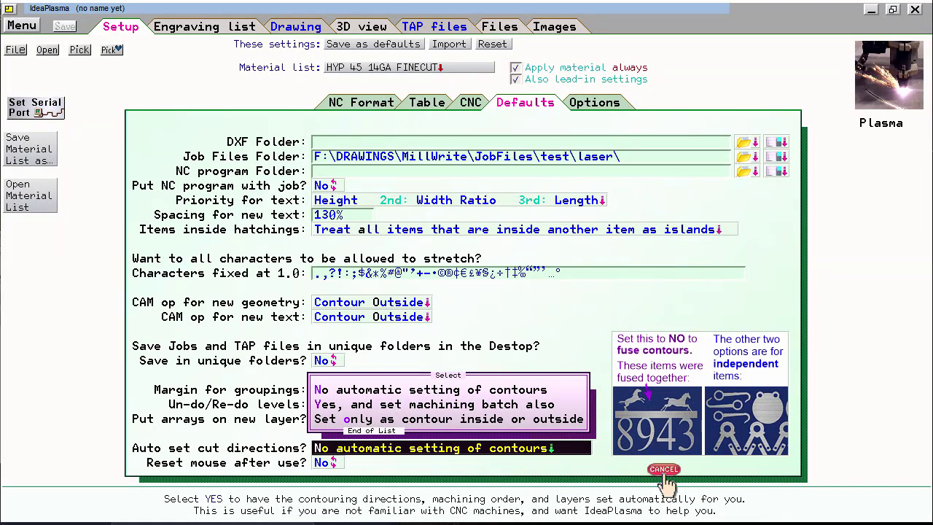
{"action": "left_click", "coordinate": [444, 482]}
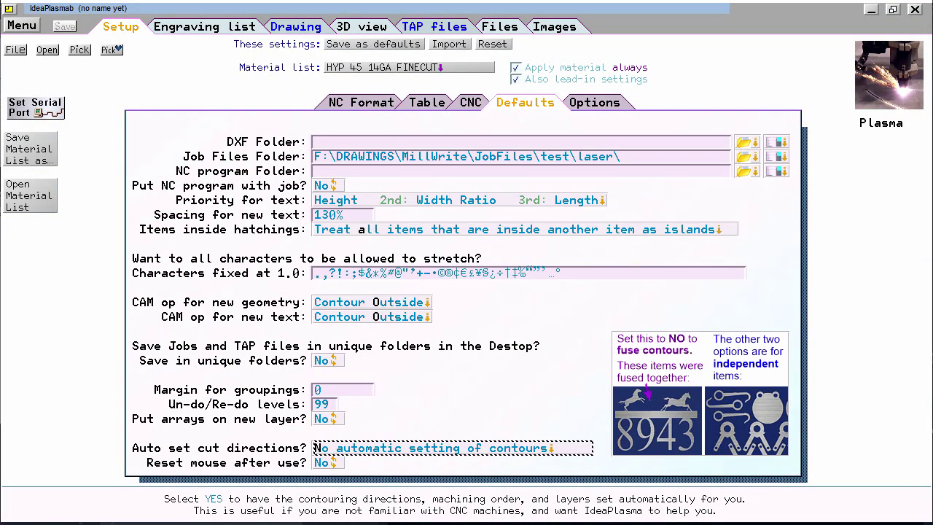
Set Remove the "dropouts" to Yes in the NC format settings
{"action": "left_click", "coordinate": [350, 105]}
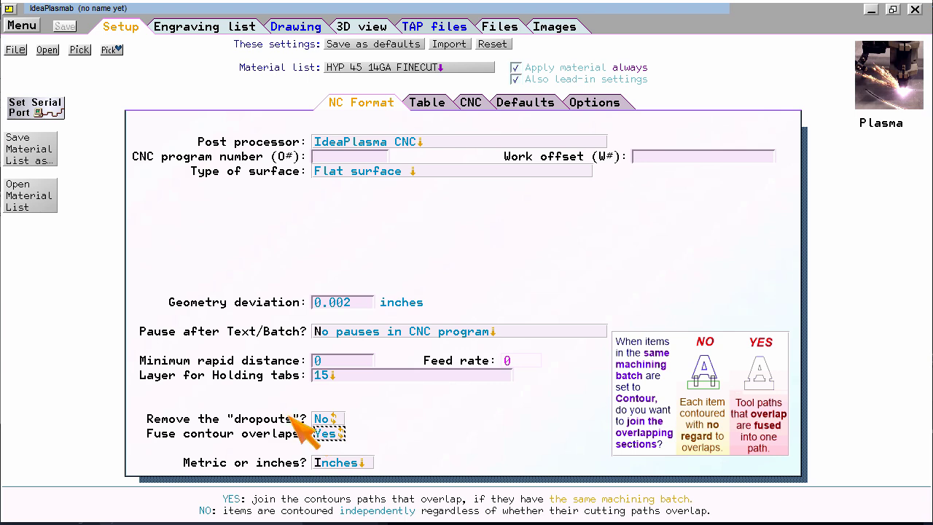
{"action": "mouse_move", "coordinate": [289, 413]}
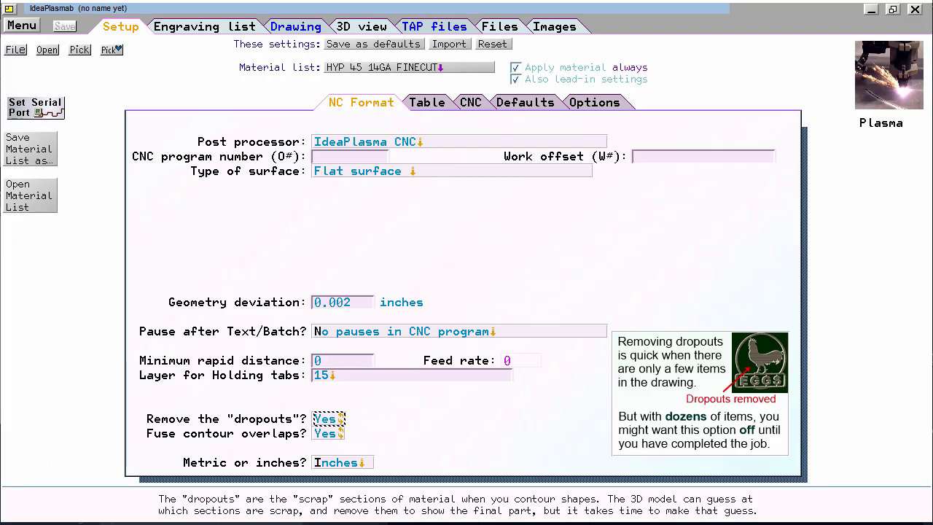
Open the recent job "Hooks and disk 48x96 1_2 Inch.job" in the drawing and inspect its nested disks and hooks up close
{"action": "left_click", "coordinate": [295, 27]}
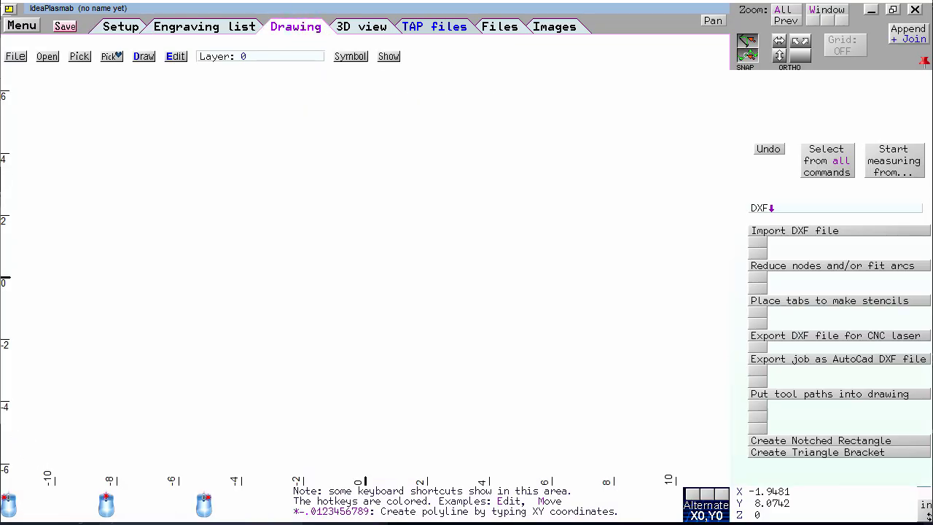
{"action": "left_click", "coordinate": [79, 56]}
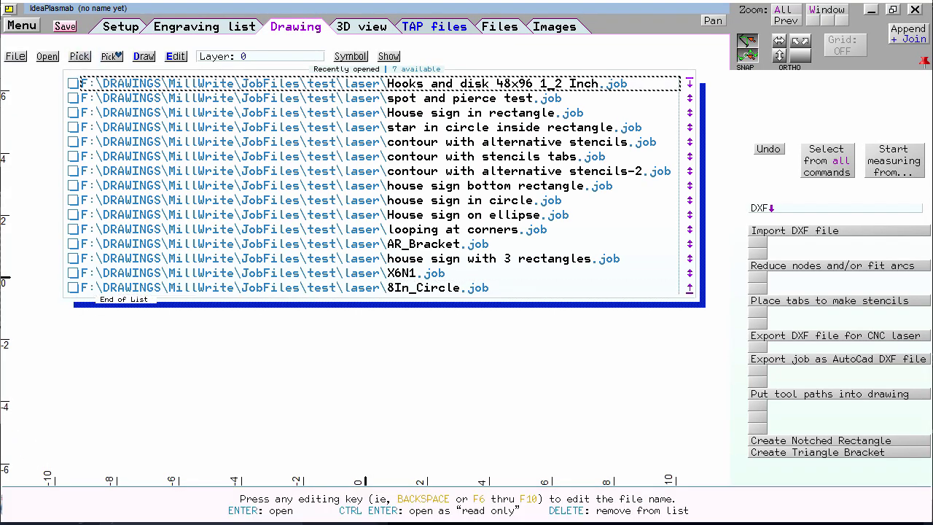
{"action": "left_click", "coordinate": [154, 83]}
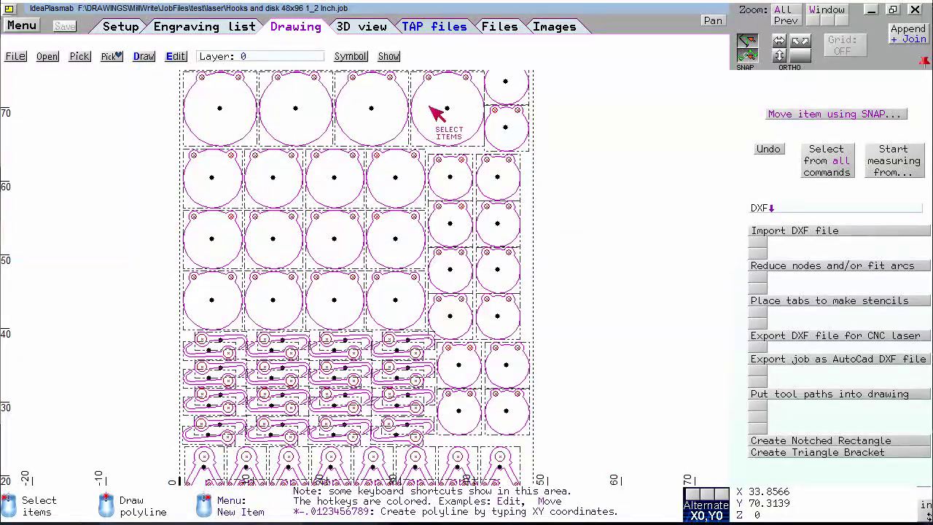
{"action": "scroll", "coordinate": [375, 270], "scroll_direction": "up", "scroll_amount": 2}
{"action": "left_click", "coordinate": [372, 282]}
{"action": "scroll", "coordinate": [366, 277], "scroll_direction": "up", "scroll_amount": 1}
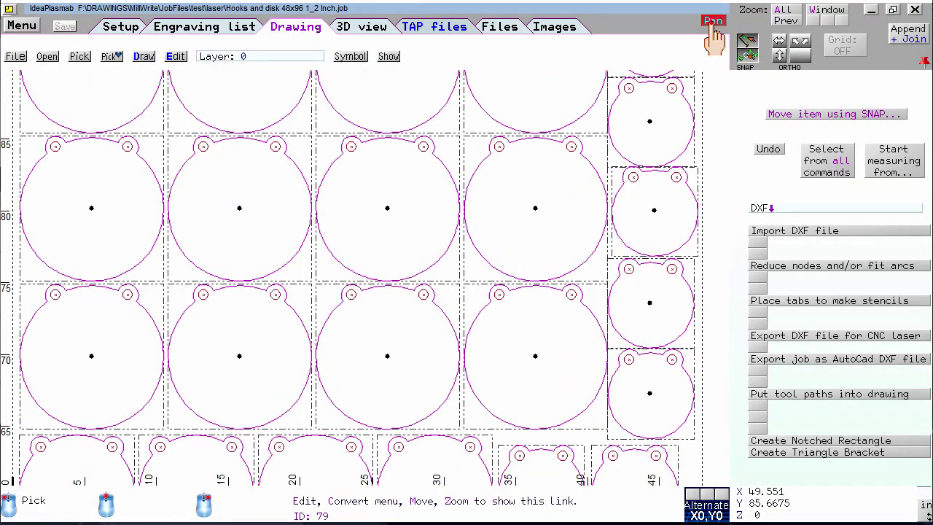
{"action": "mouse_move", "coordinate": [712, 21]}
{"action": "left_mouse_down"}
{"action": "mouse_move", "coordinate": [697, 63]}
{"action": "mouse_move", "coordinate": [715, 32]}
{"action": "mouse_move", "coordinate": [711, 22]}
{"action": "left_mouse_up"}
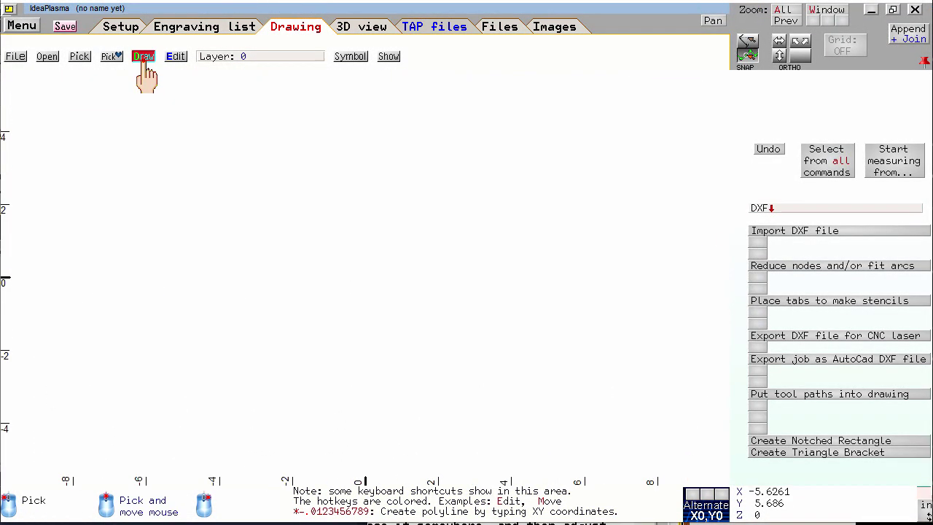
Draw a regular rectangle centred at X 0, Y 0 with a height of 0.5 and a length of 6 inches
{"action": "left_click", "coordinate": [144, 58]}
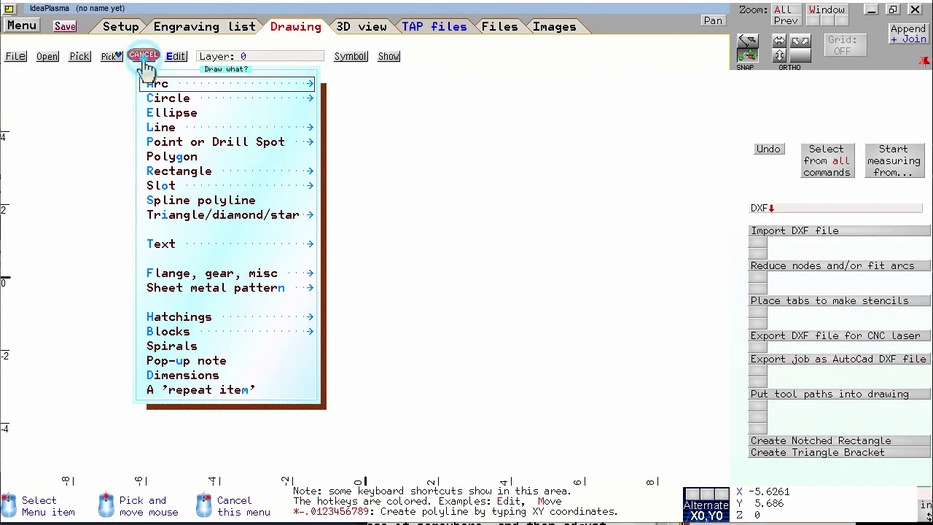
{"action": "left_click", "coordinate": [178, 171]}
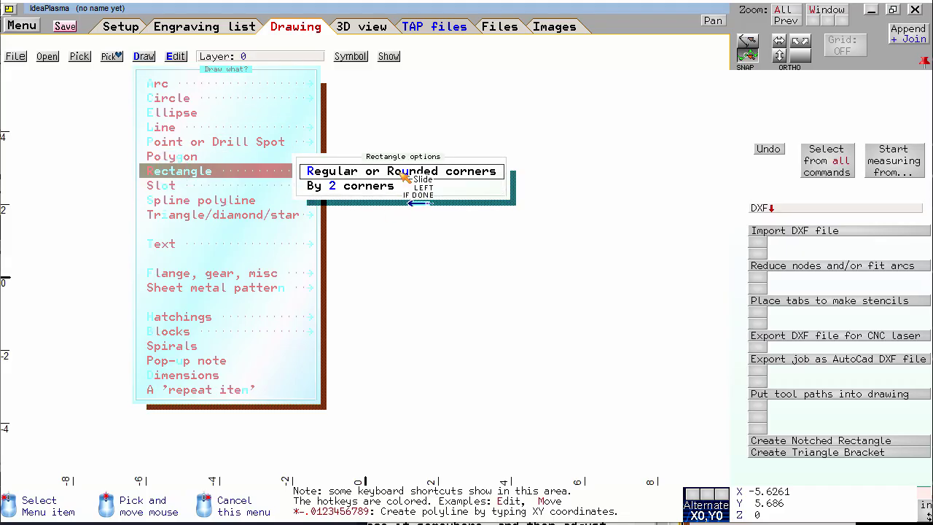
{"action": "left_click", "coordinate": [367, 171]}
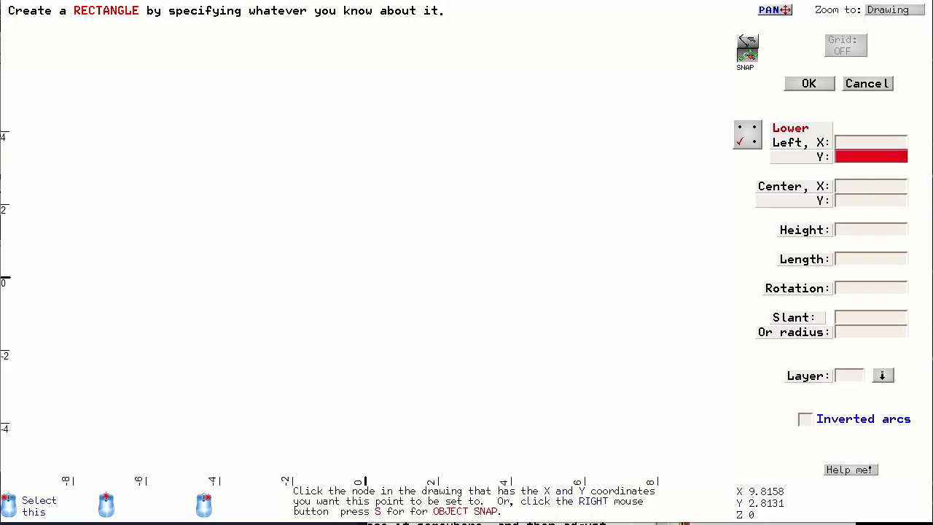
{"action": "left_click", "coordinate": [852, 185]}
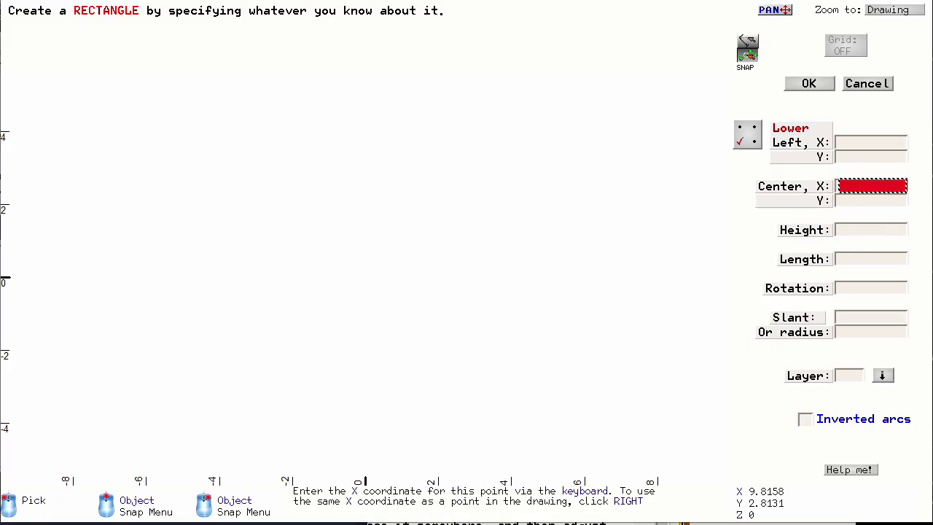
{"action": "key", "text": "Return"}
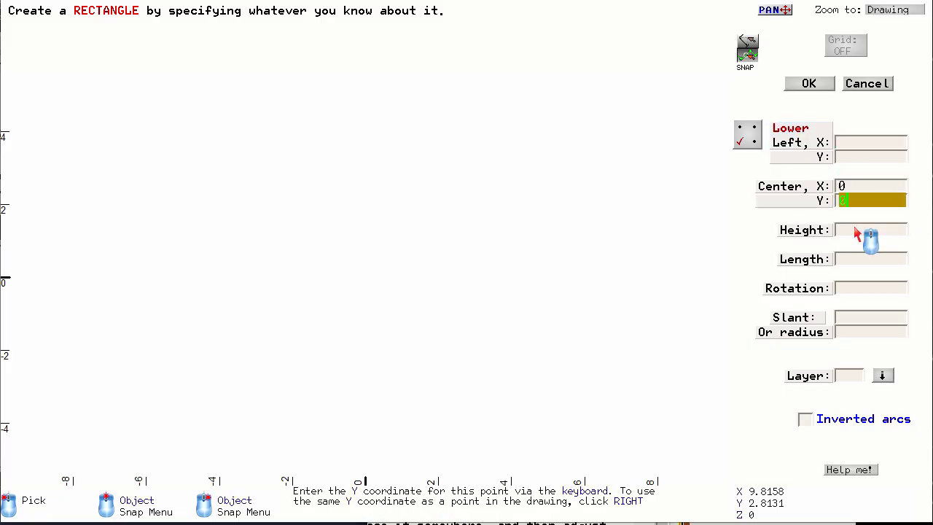
{"action": "left_click", "coordinate": [856, 231]}
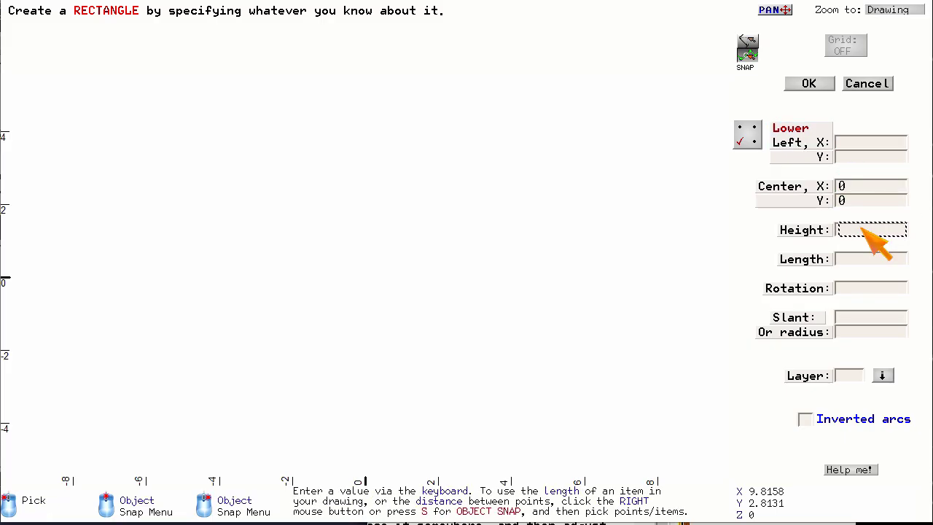
{"action": "type", "text": ".5"}
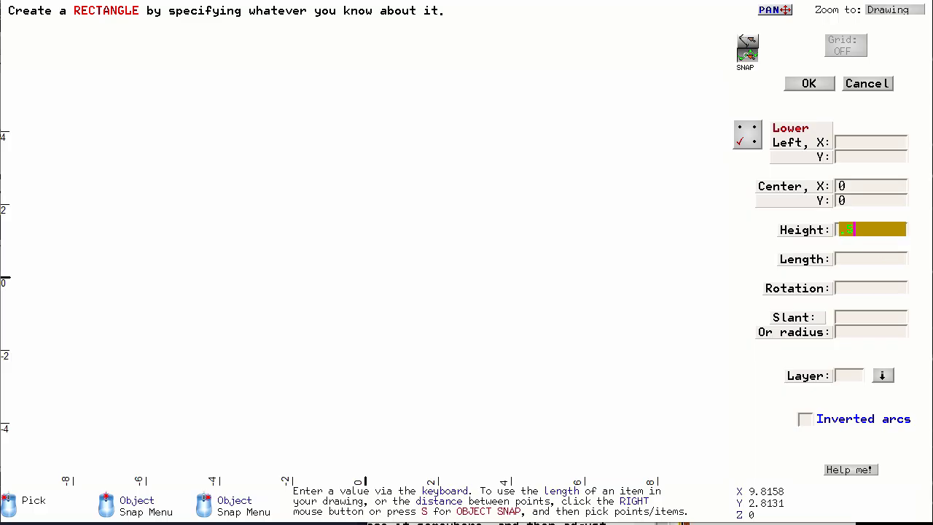
{"action": "key", "text": "Return"}
{"action": "type", "text": "5"}
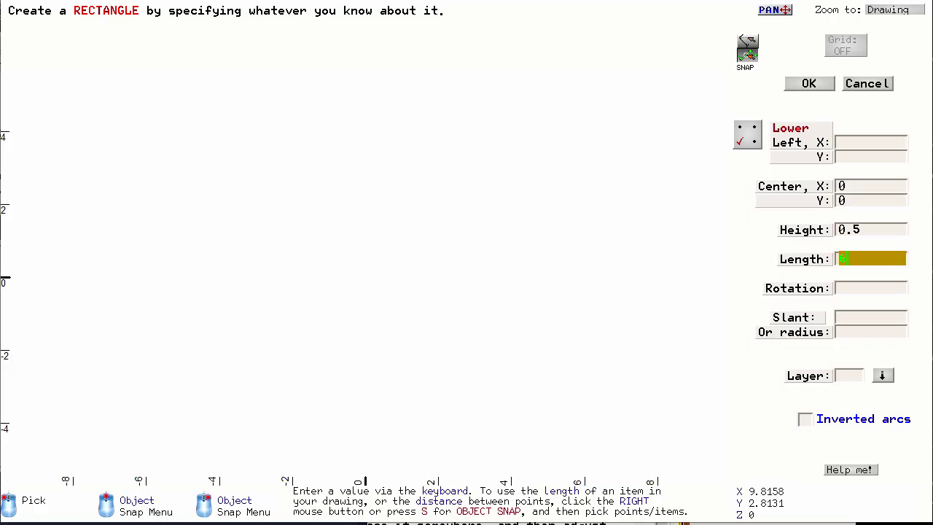
{"action": "key", "text": "Return"}
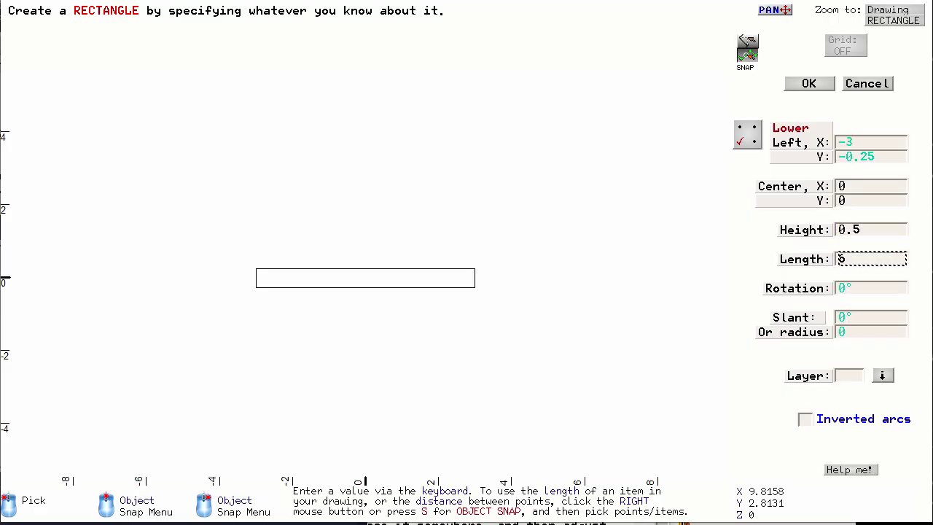
{"action": "left_click", "coordinate": [809, 83]}
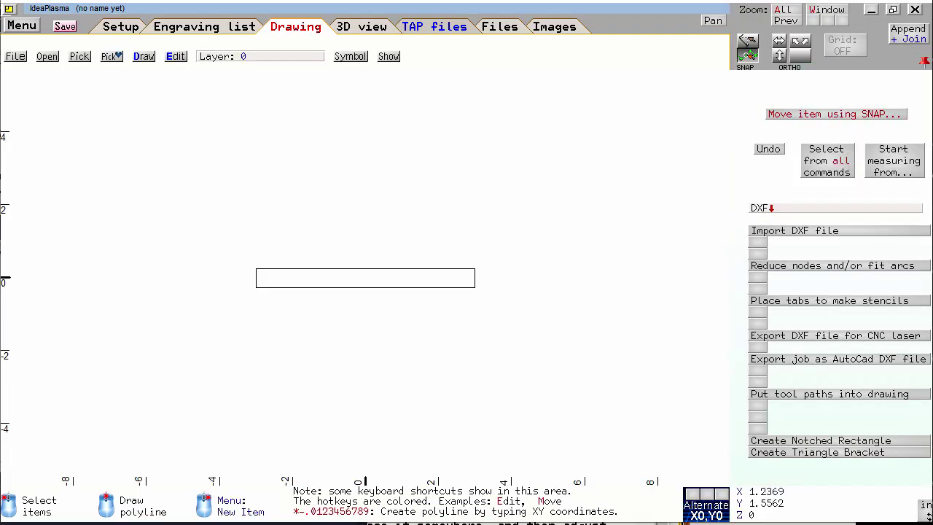
Create the boxed text "4268" with a height of 3 inches, placed just above the rectangle
{"action": "scroll", "coordinate": [413, 275], "scroll_direction": "up", "scroll_amount": 2}
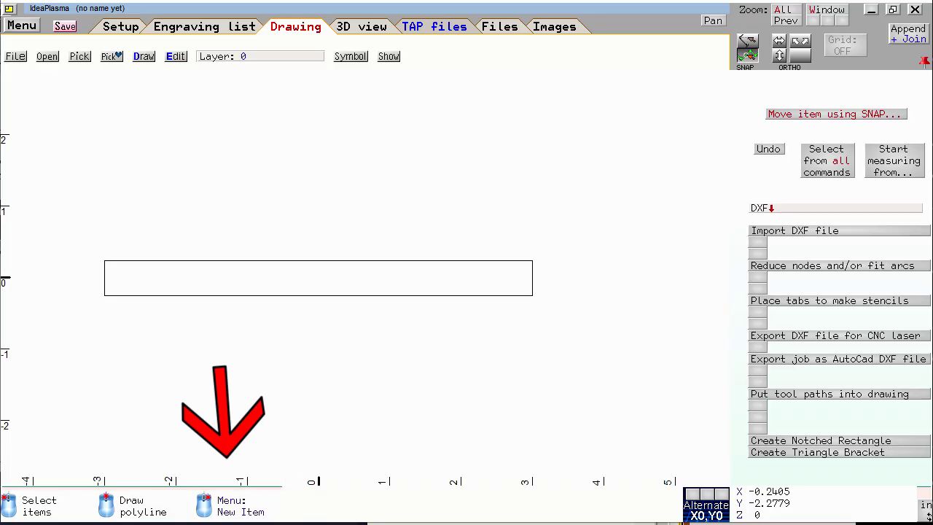
{"action": "right_click", "coordinate": [429, 165]}
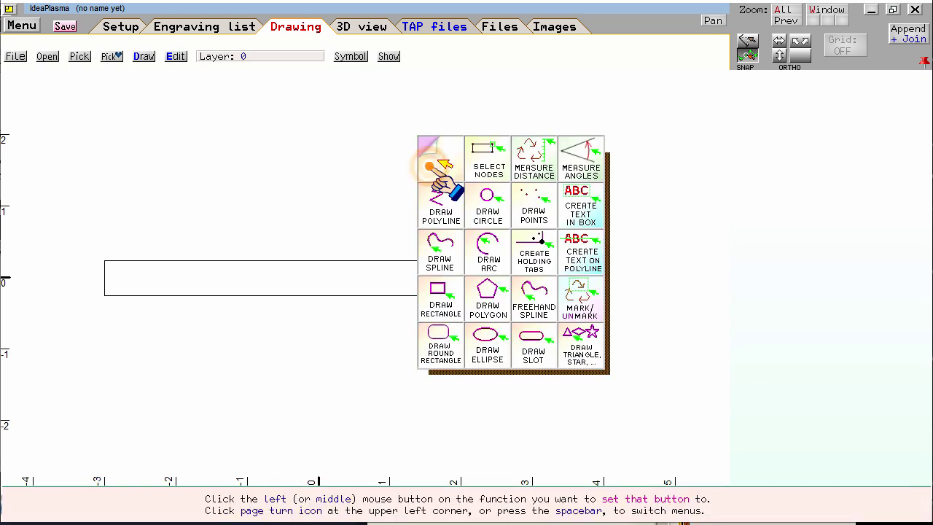
{"action": "left_click", "coordinate": [587, 223]}
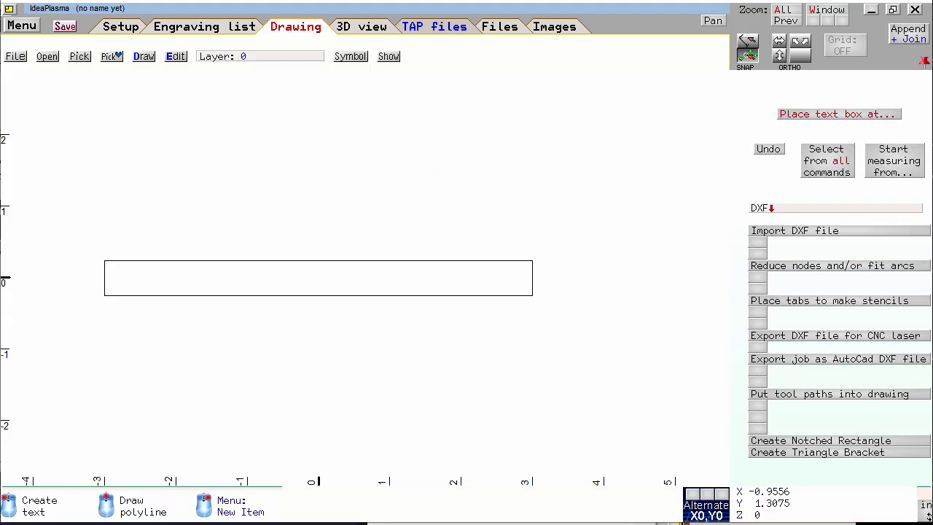
{"action": "left_click", "coordinate": [171, 157]}
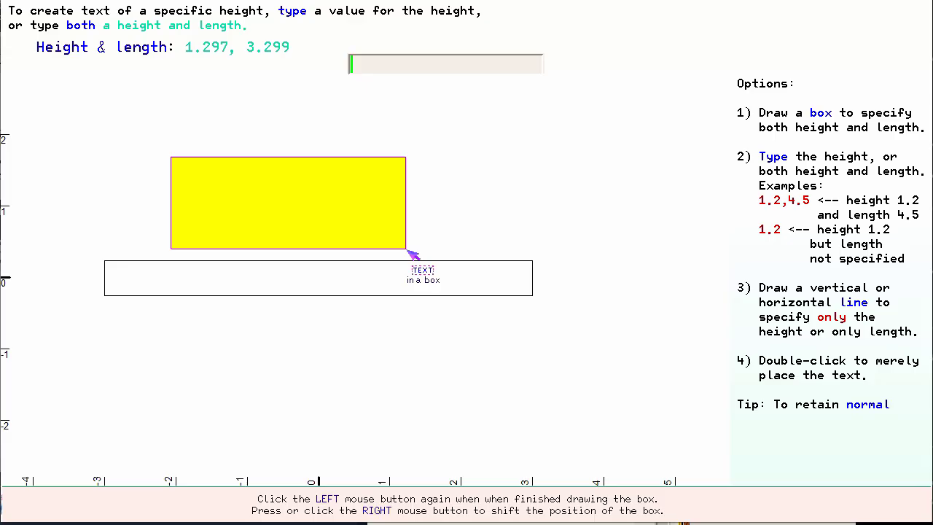
{"action": "type", "text": "3"}
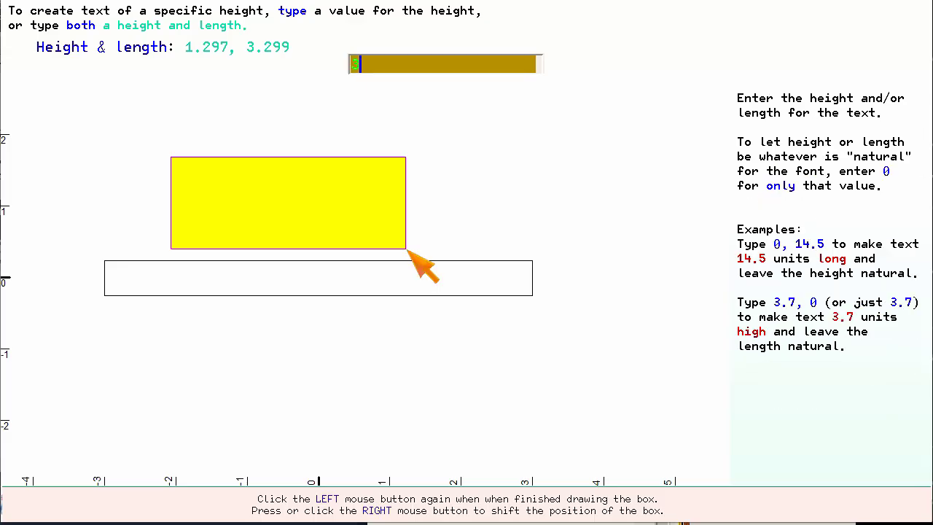
{"action": "key", "text": "Return"}
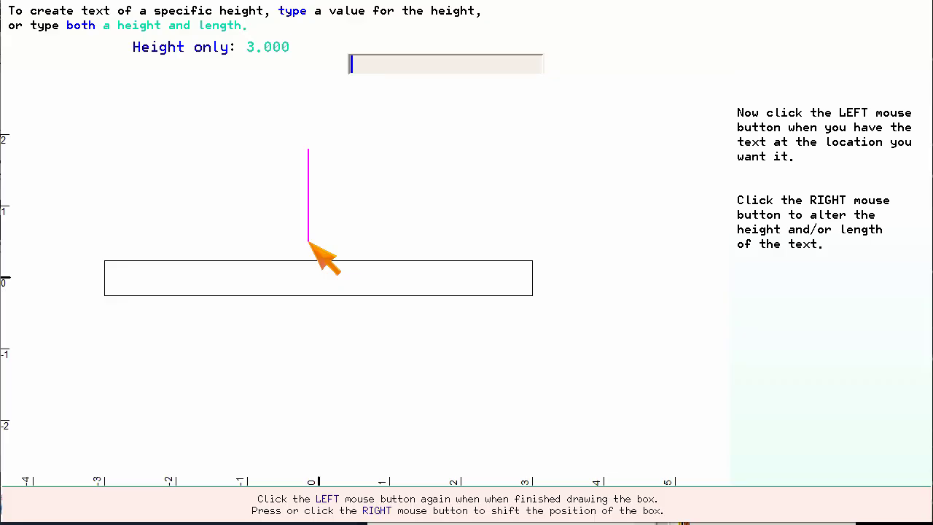
{"action": "left_click", "coordinate": [309, 242]}
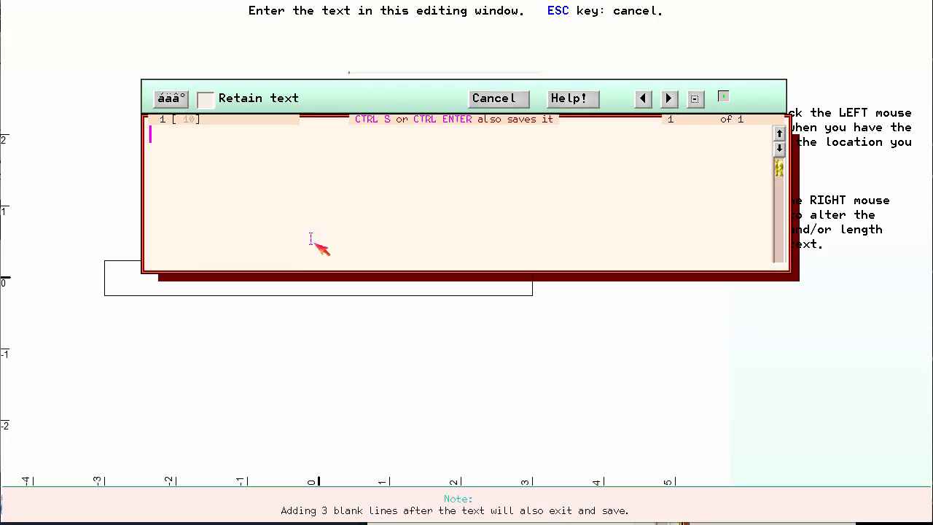
{"action": "type", "text": "4268"}
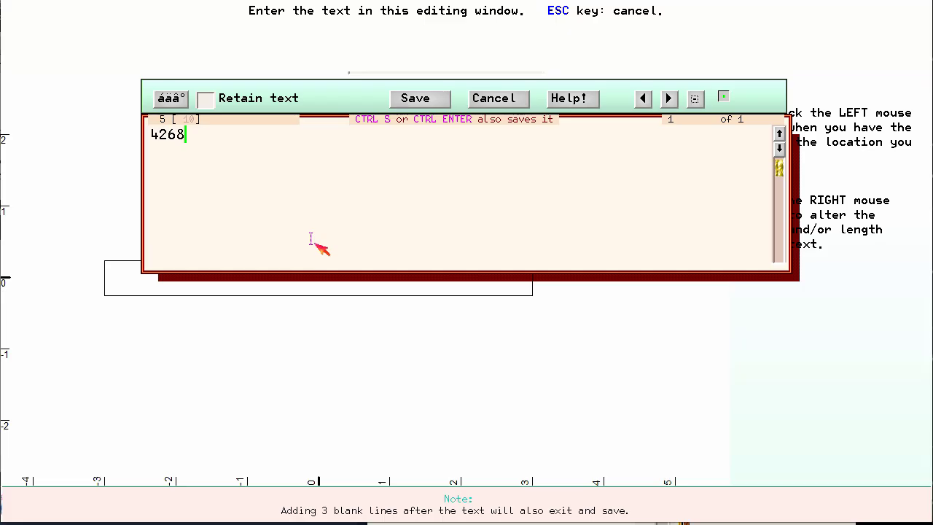
{"action": "left_click", "coordinate": [421, 101]}
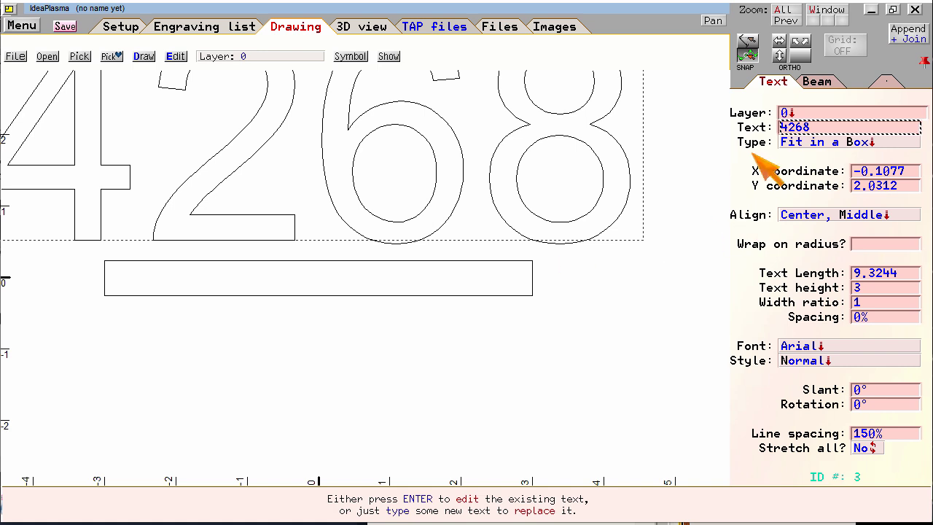
{"action": "left_click", "coordinate": [783, 10]}
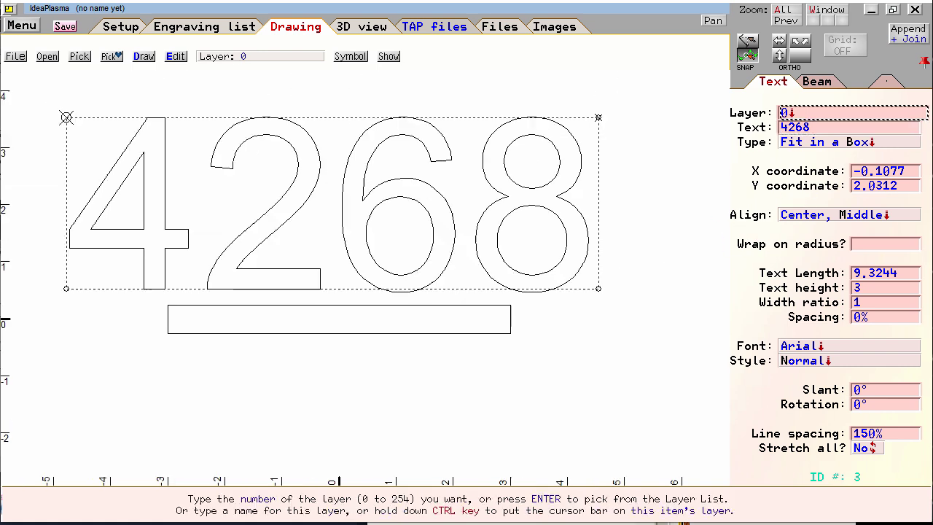
{"action": "left_click", "coordinate": [817, 82]}
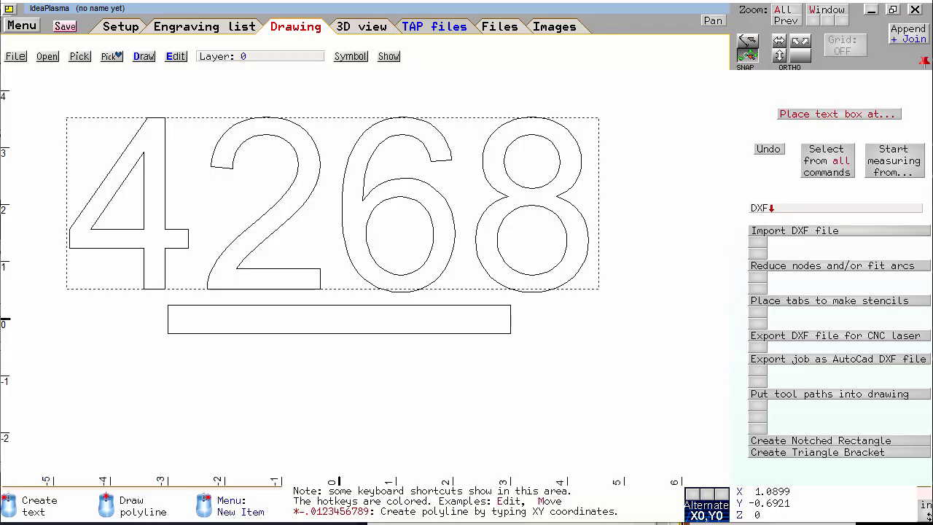
Move the rectangle by its upper-left corner so it snaps to the lower-left corner of the "4268" text box
{"action": "right_click", "coordinate": [334, 362]}
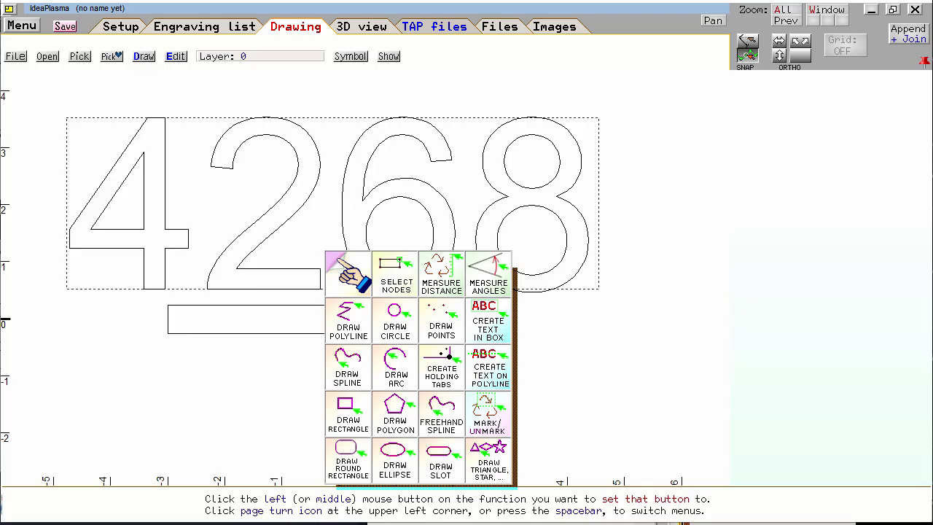
{"action": "left_click", "coordinate": [338, 261]}
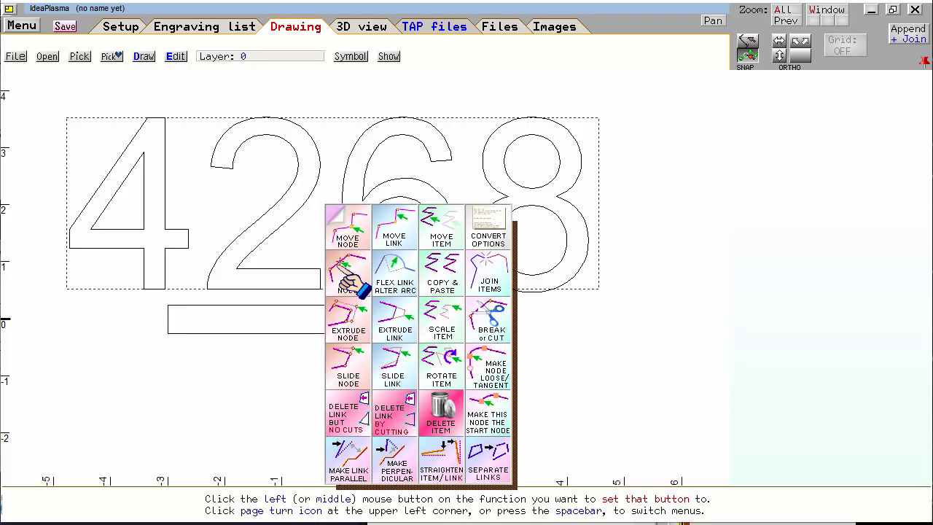
{"action": "left_click", "coordinate": [440, 249]}
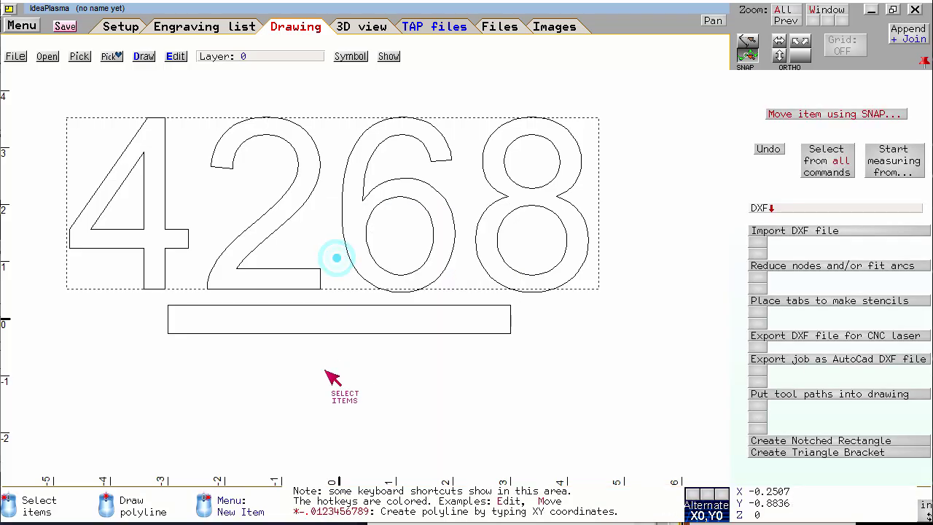
{"action": "left_click", "coordinate": [172, 310]}
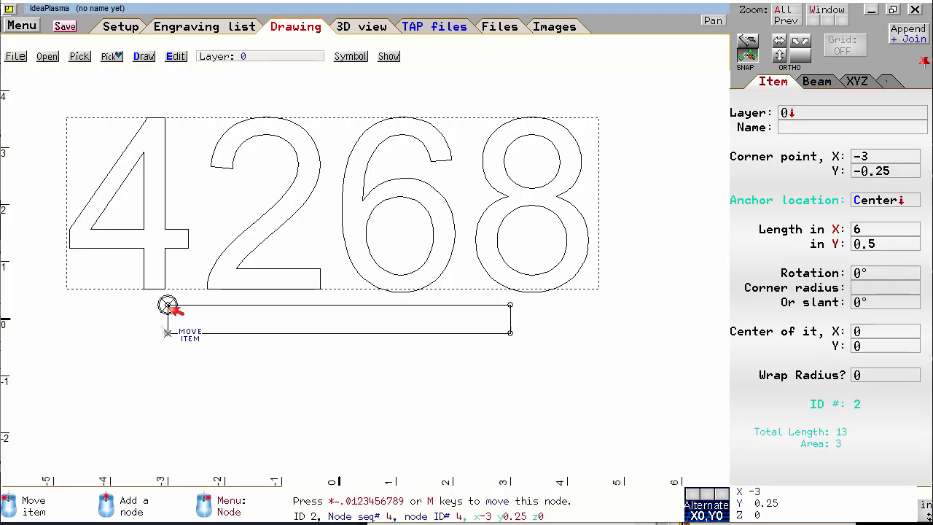
{"action": "left_click", "coordinate": [168, 304]}
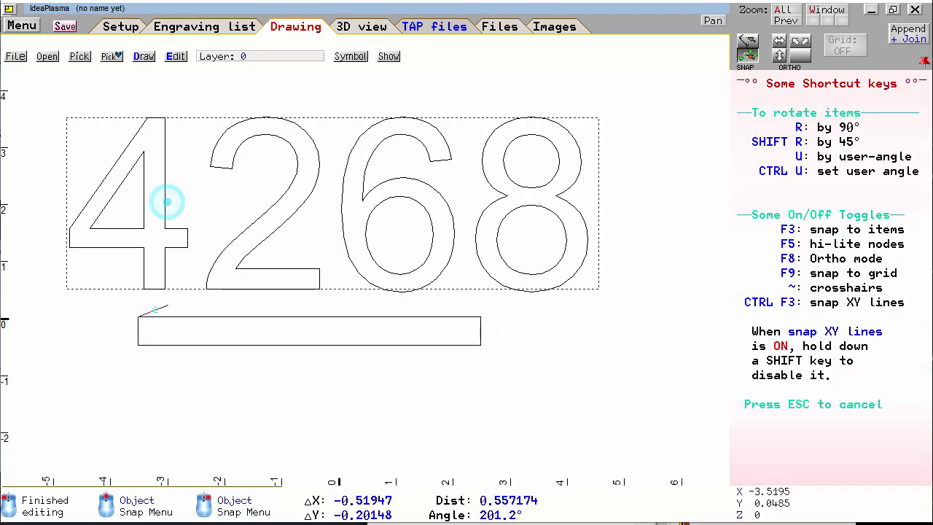
{"action": "left_click", "coordinate": [65, 289]}
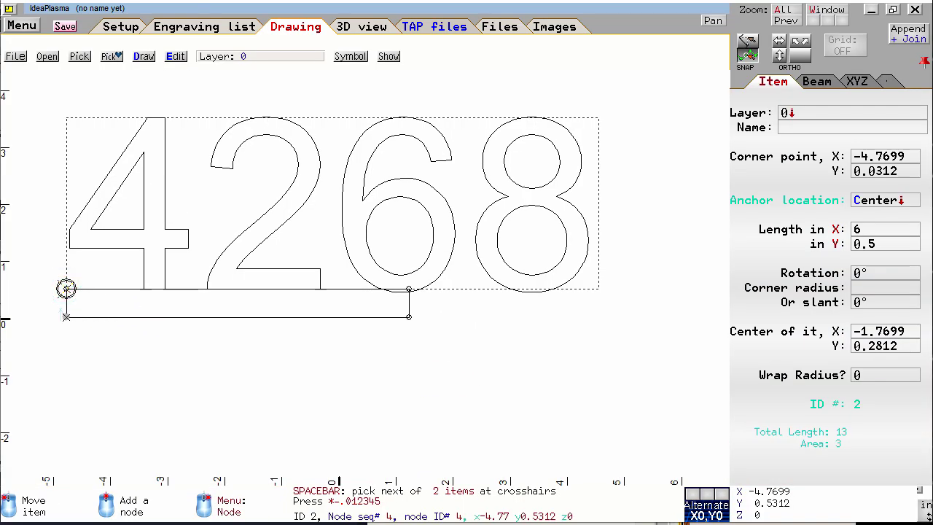
{"action": "key", "text": "Escape"}
Extrude the rectangle's right end link to the right edge of the "4268" text box
{"action": "right_click", "coordinate": [410, 308]}
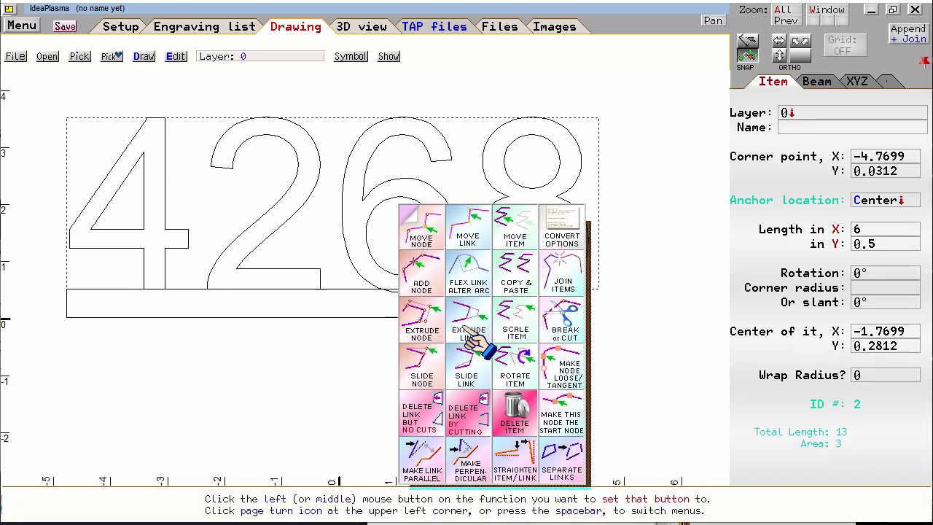
{"action": "left_click", "coordinate": [478, 328]}
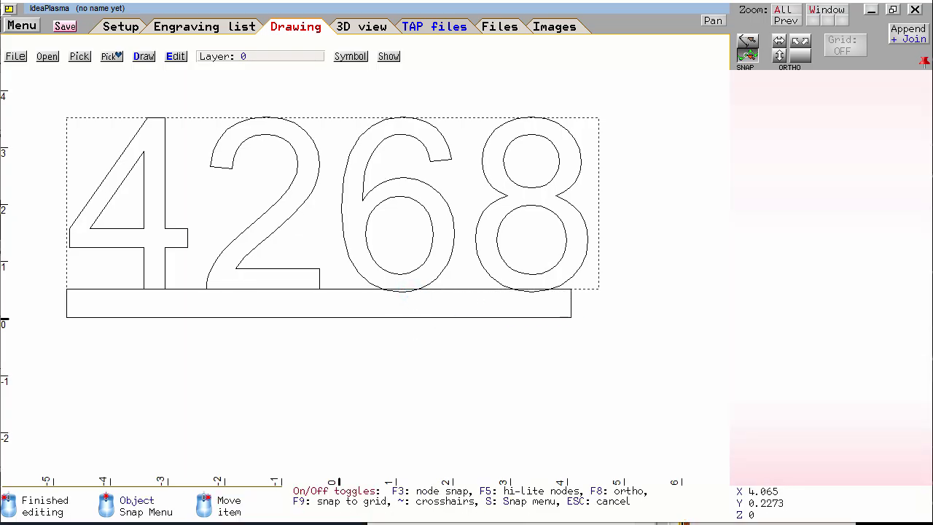
{"action": "left_click", "coordinate": [605, 269]}
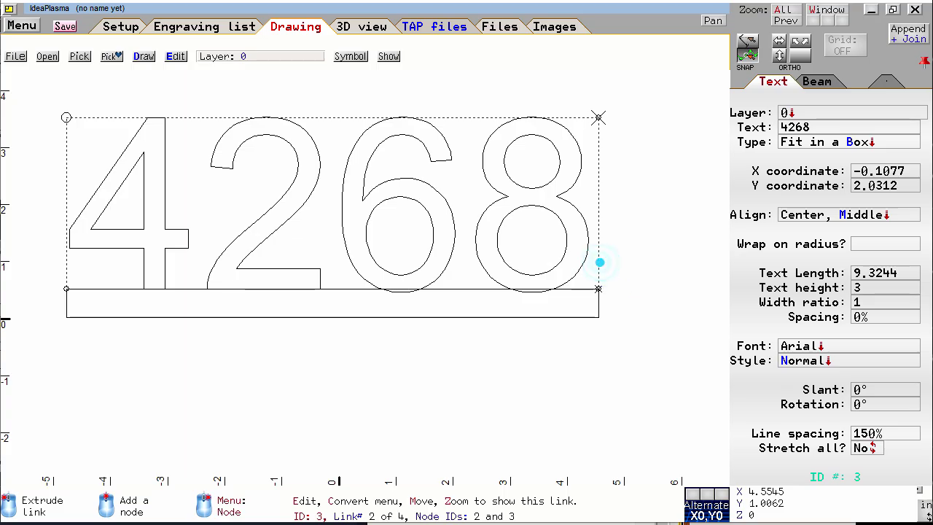
Display the sign as a 3-D model, enlarge it and tilt it to inspect the digits joined to the bar
{"action": "left_click", "coordinate": [360, 27]}
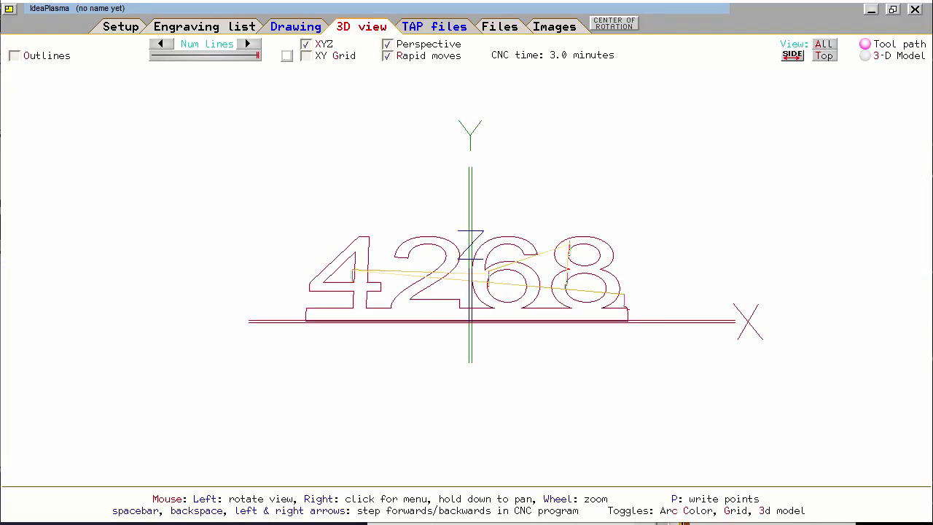
{"action": "key", "text": "3"}
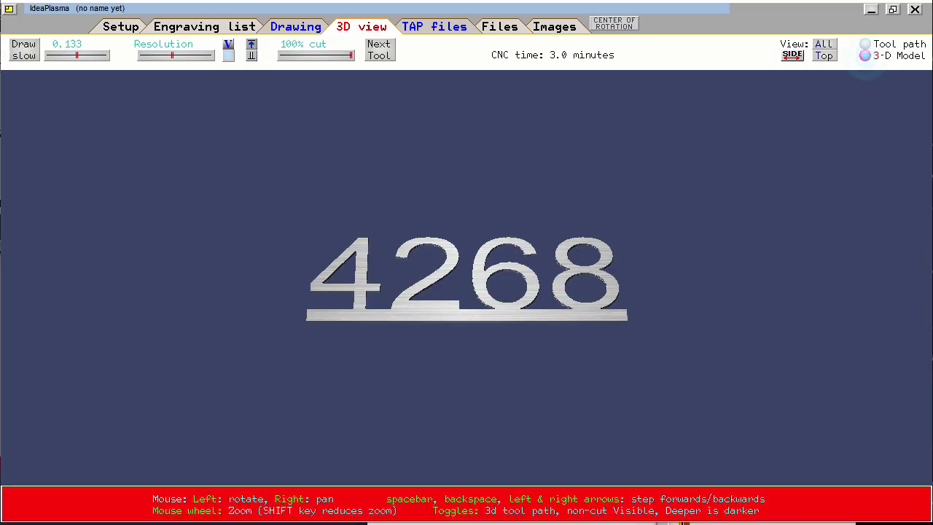
{"action": "scroll", "coordinate": [447, 214], "scroll_direction": "up", "scroll_amount": 5}
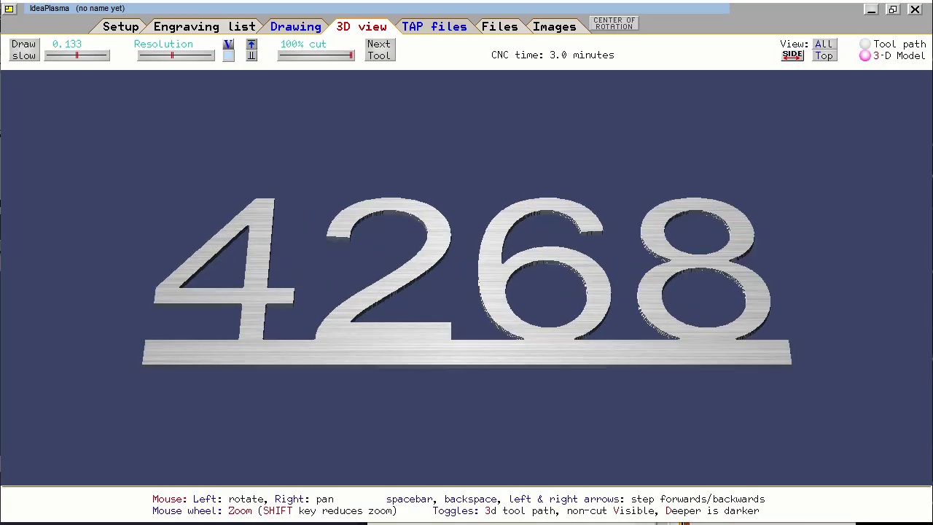
{"action": "mouse_move", "coordinate": [448, 214]}
{"action": "left_mouse_down"}
{"action": "mouse_move", "coordinate": [485, 217]}
{"action": "mouse_move", "coordinate": [439, 220]}
{"action": "mouse_move", "coordinate": [430, 211]}
{"action": "left_mouse_up"}
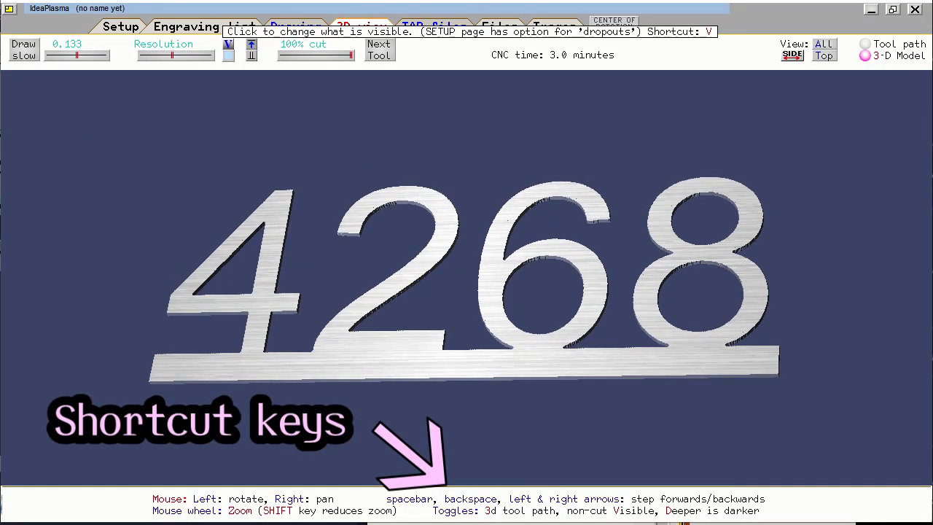
Cycle the 3-D model's visibility through removed dropouts, only tool paths and the whole plate with its cuts
{"action": "key", "text": "v"}
{"action": "key", "text": "v"}
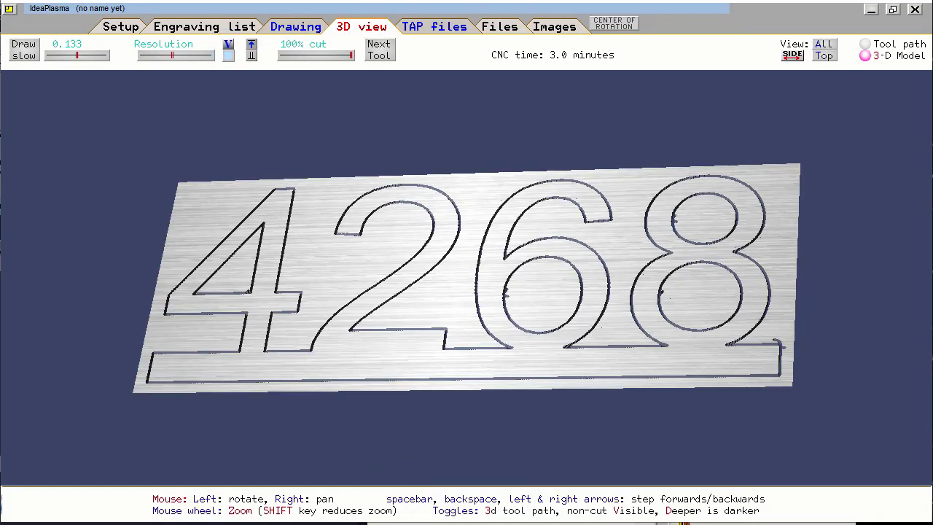
{"action": "left_click", "coordinate": [227, 45]}
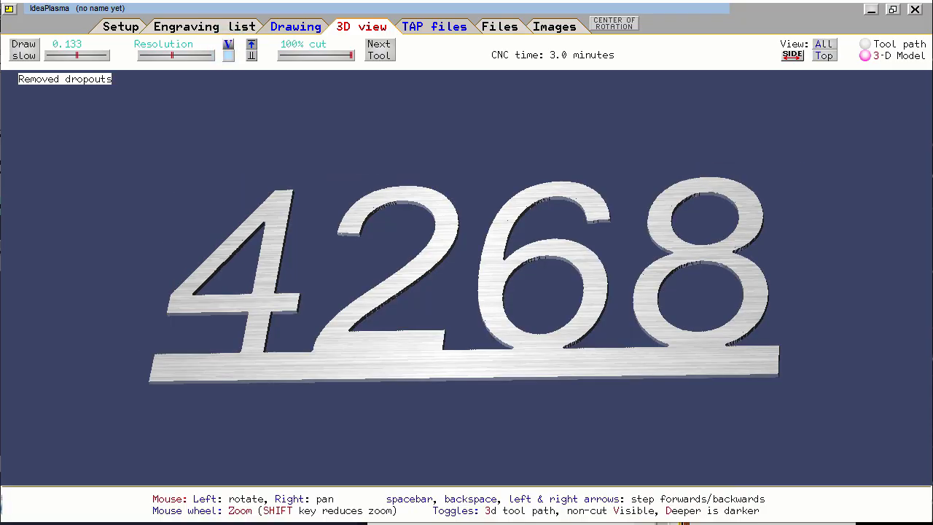
{"action": "left_click", "coordinate": [227, 45]}
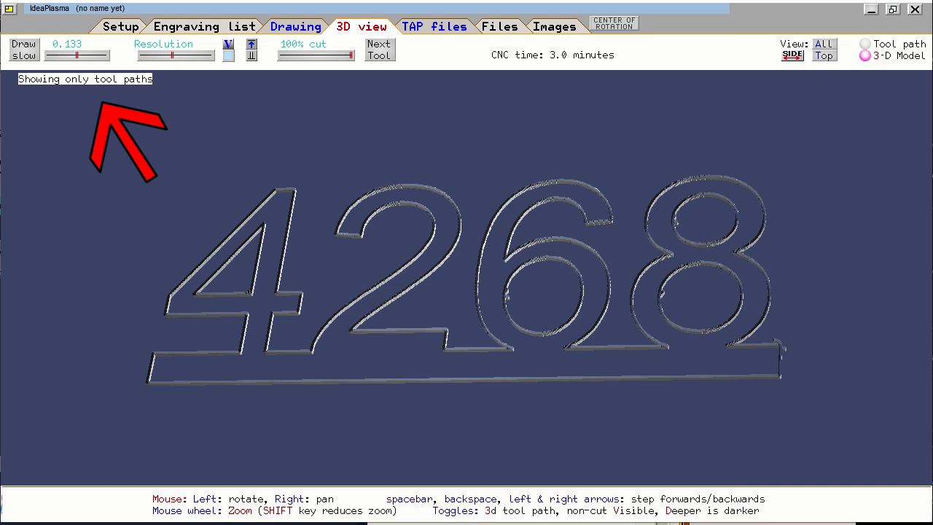
{"action": "left_click", "coordinate": [227, 45]}
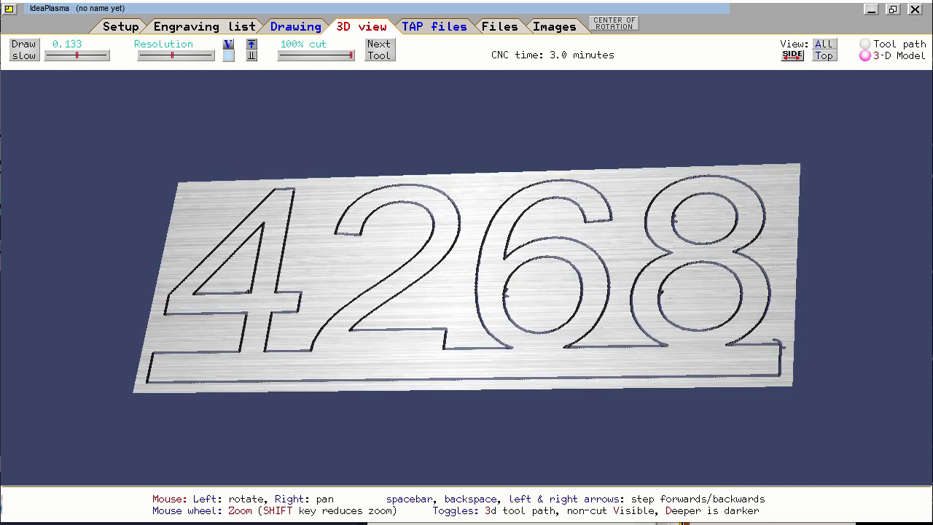
Inspect the cut paths and the lead-in inside the digit 6 up close on the 3-D model
{"action": "scroll", "coordinate": [468, 273], "scroll_direction": "up", "scroll_amount": 5}
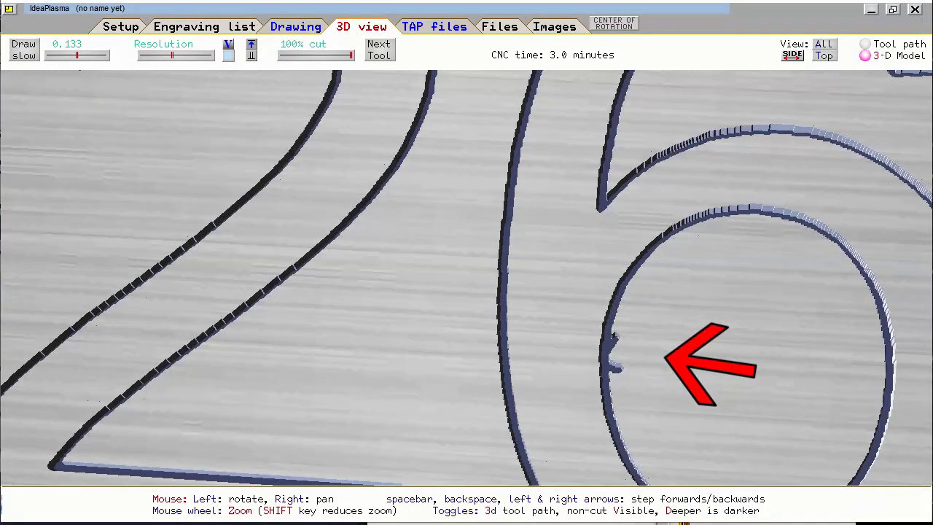
{"action": "right_click_drag", "start_coordinate": [514, 344], "coordinate": [349, 221]}
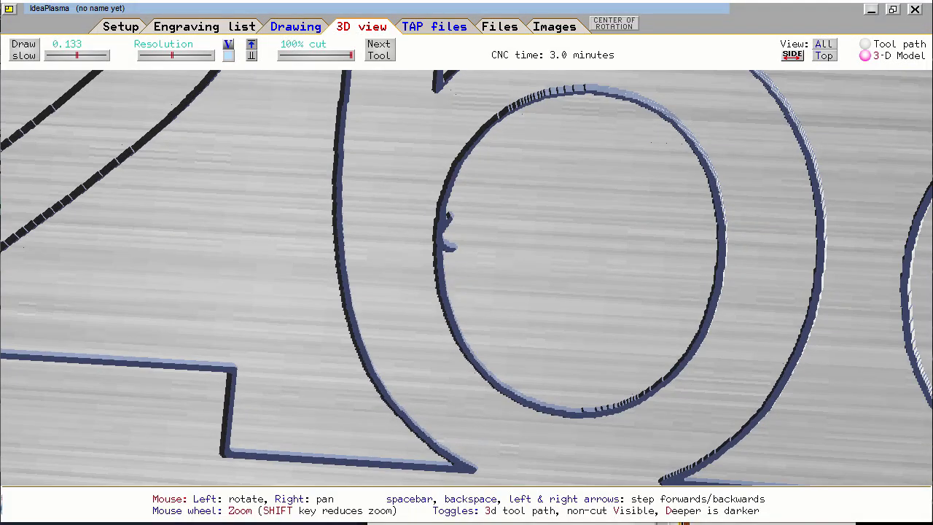
{"action": "scroll", "coordinate": [466, 278], "scroll_direction": "down", "scroll_amount": 5}
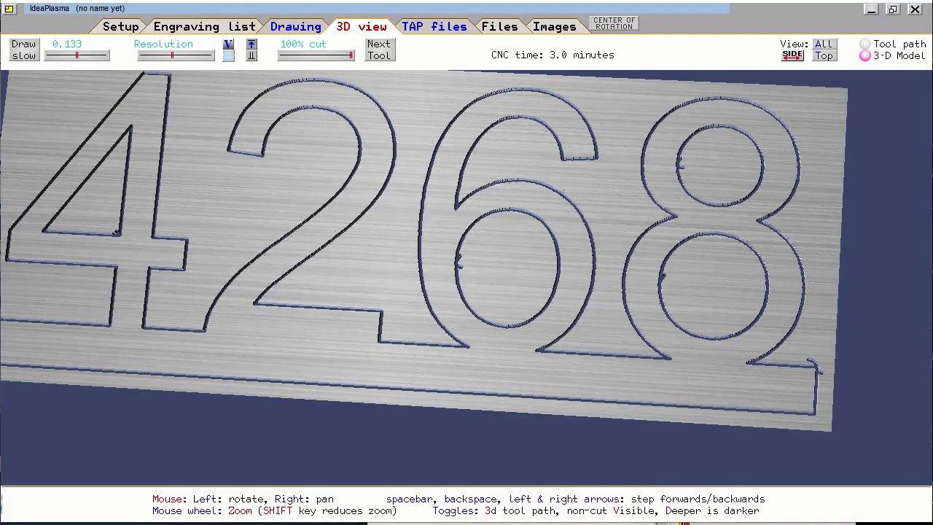
Return to the drawing and review the options for importing an Autocad DXF file as editable geometry, without importing one
{"action": "left_click", "coordinate": [295, 26]}
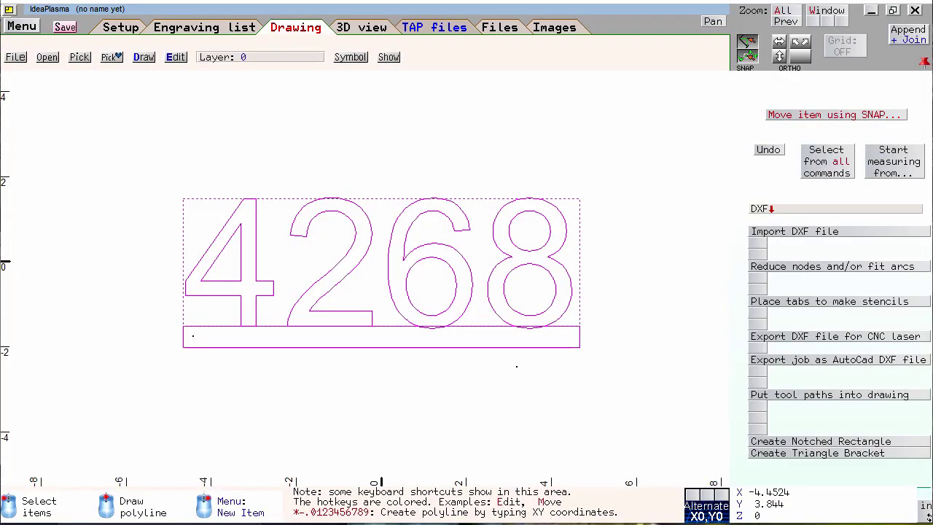
{"action": "left_click", "coordinate": [16, 64]}
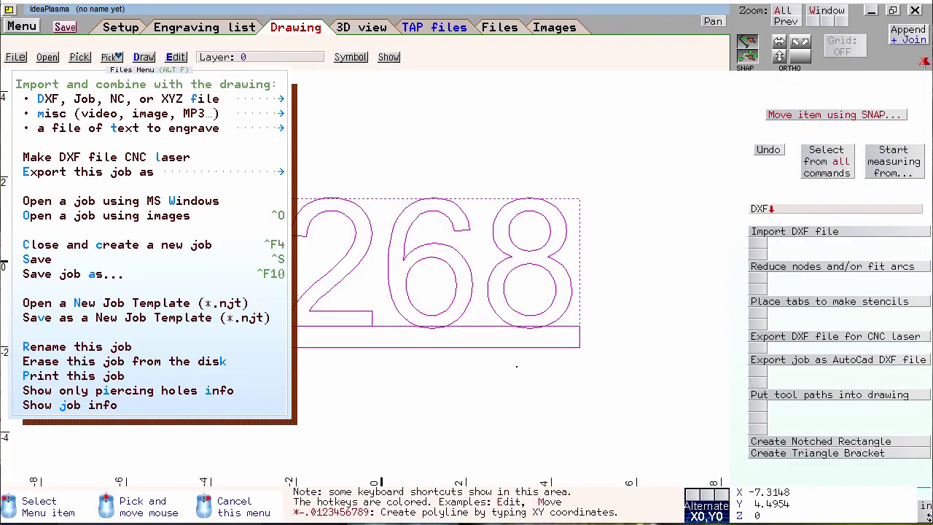
{"action": "left_click", "coordinate": [42, 96]}
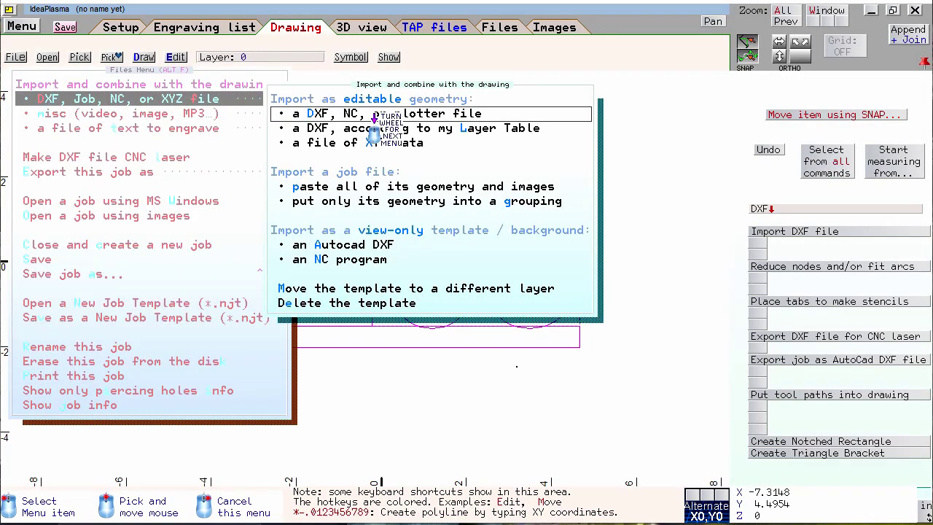
{"action": "left_click", "coordinate": [447, 115]}
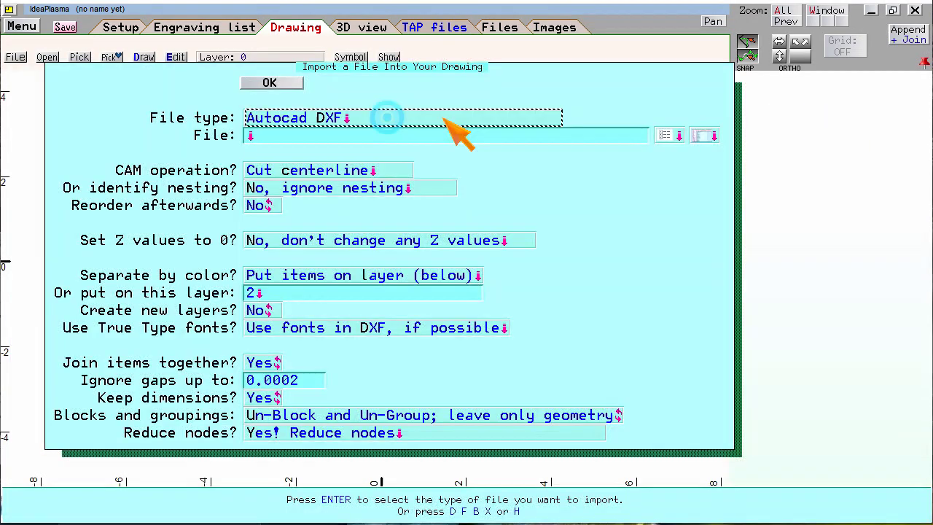
{"action": "left_click", "coordinate": [295, 134]}
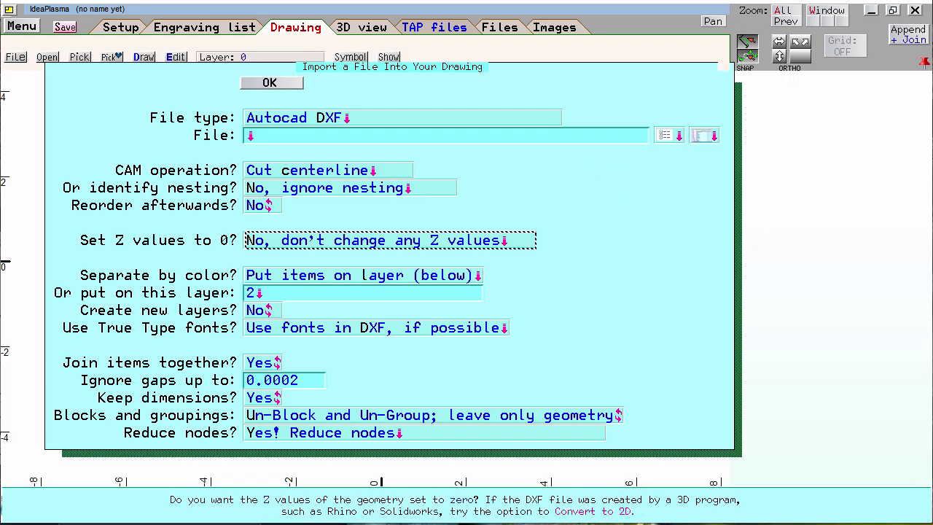
{"action": "left_click", "coordinate": [793, 269]}
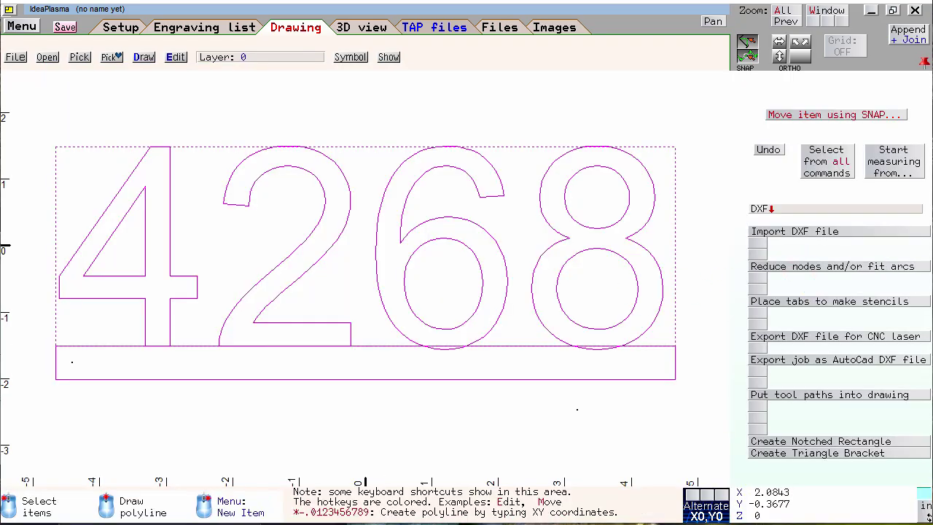
Choose the rearing horse, symbol F, from the IdeaPlasma "Sample symbols" font
{"action": "left_click", "coordinate": [411, 219]}
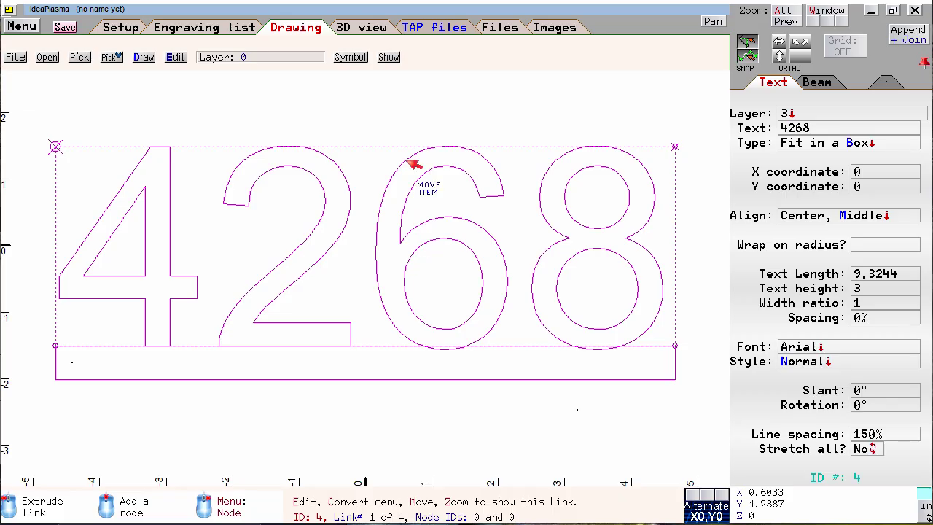
{"action": "left_click", "coordinate": [350, 58]}
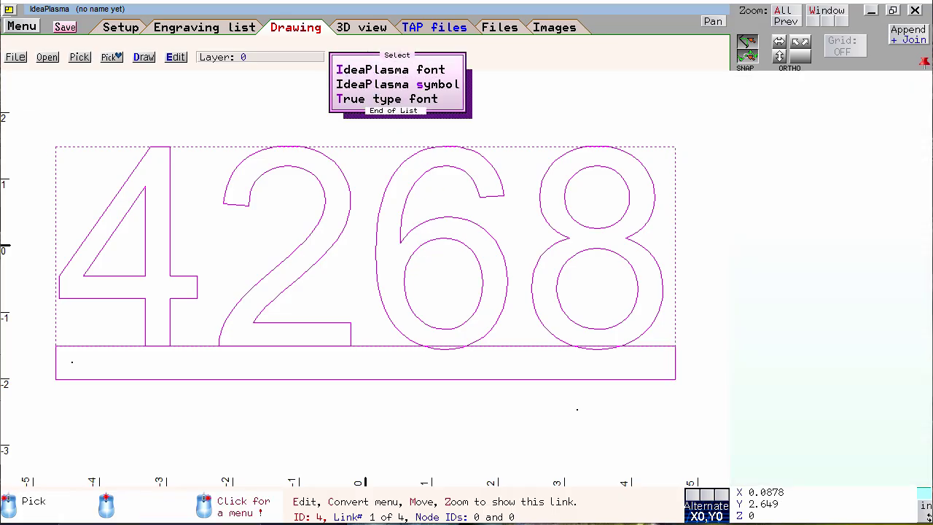
{"action": "left_click", "coordinate": [452, 85]}
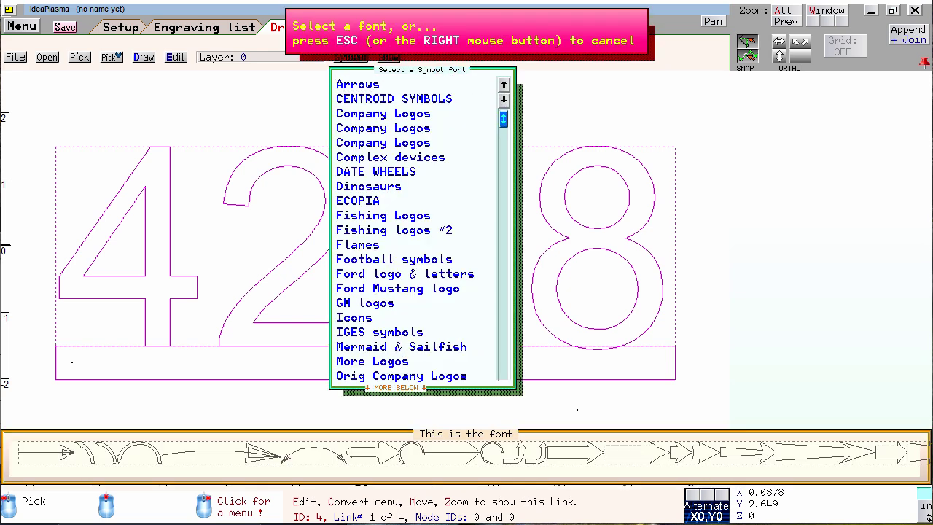
{"action": "scroll", "coordinate": [388, 357], "scroll_direction": "down", "scroll_amount": 1}
{"action": "scroll", "coordinate": [401, 373], "scroll_direction": "down", "scroll_amount": 3}
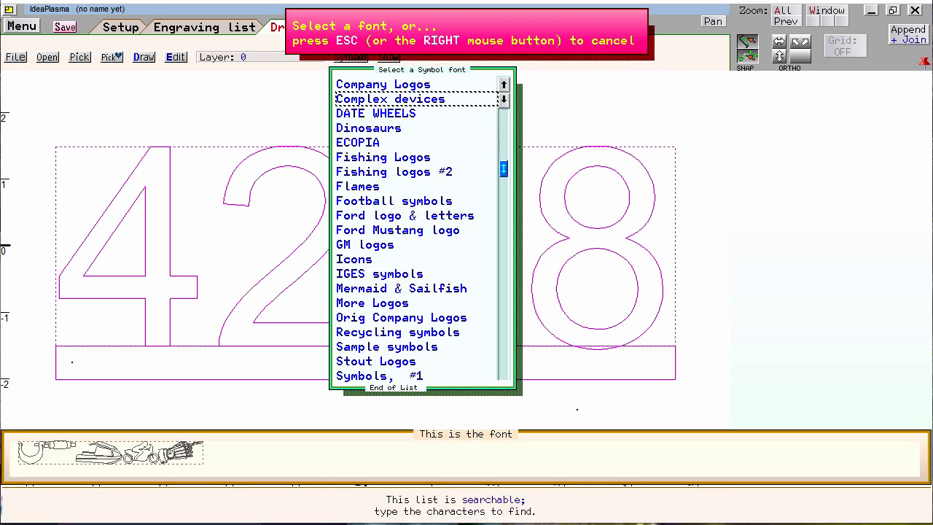
{"action": "left_click", "coordinate": [416, 346]}
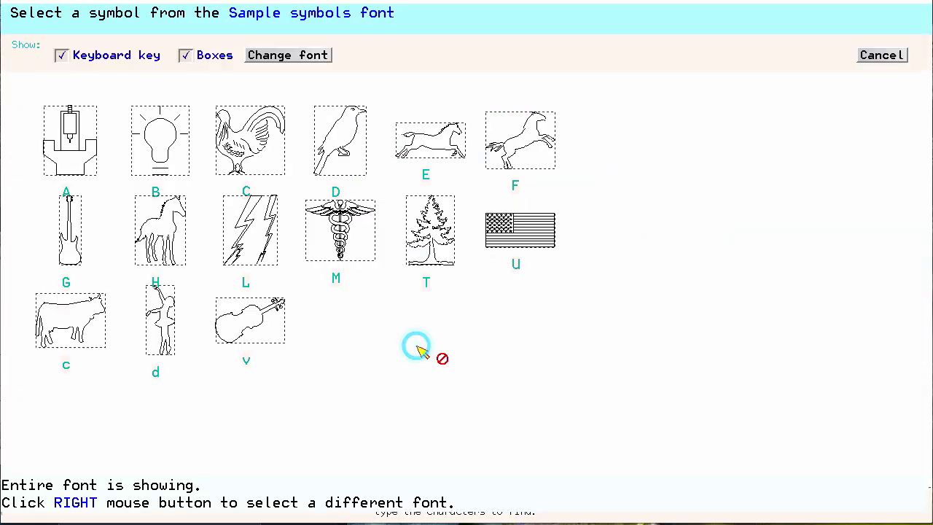
{"action": "left_click", "coordinate": [533, 145]}
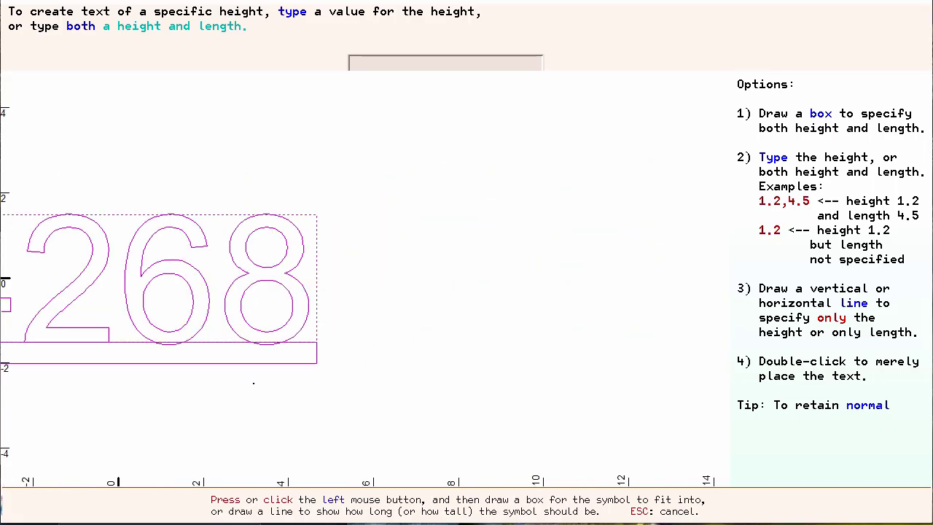
Place the horse symbol to the right of the house number, about 2.86 inches high and centred near X 8, and select it
{"action": "left_click", "coordinate": [458, 215]}
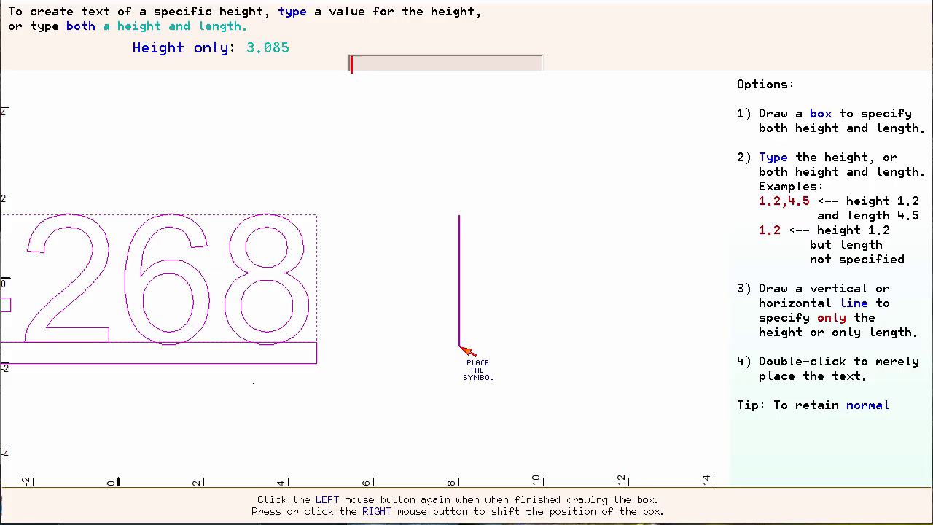
{"action": "left_click", "coordinate": [460, 337]}
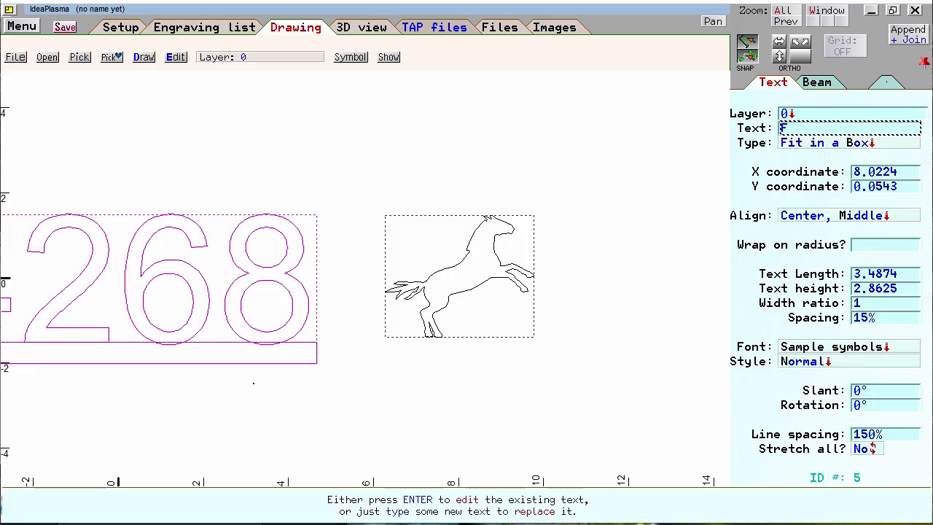
{"action": "left_click", "coordinate": [478, 289]}
{"action": "left_click", "coordinate": [479, 289]}
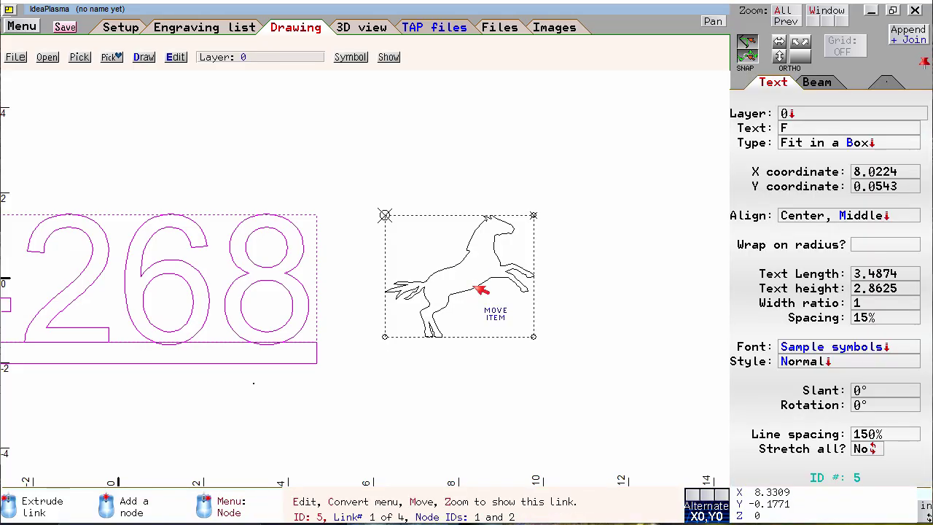
Move the horse closer to the 8, standing on the bar at about X 7.22, Y -0.1, and extend the bar to the horse's right edge
{"action": "left_click", "coordinate": [481, 289]}
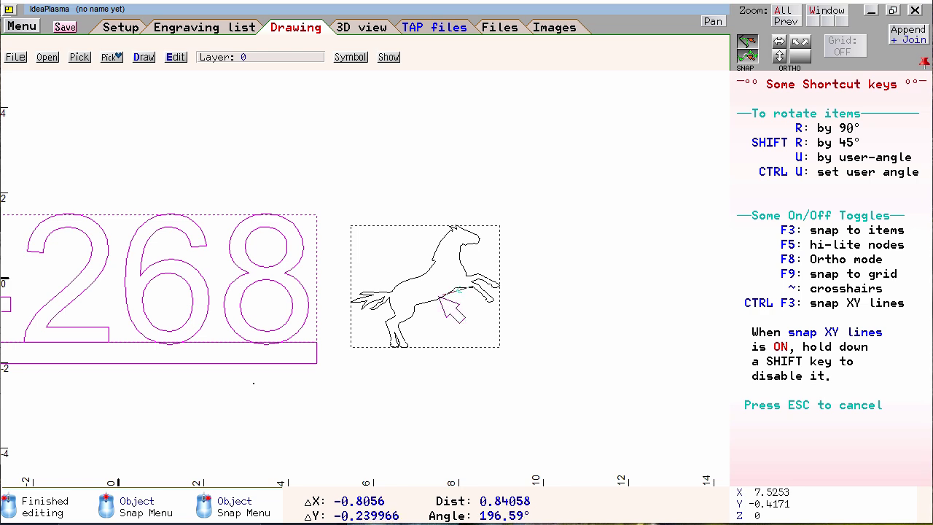
{"action": "left_click", "coordinate": [433, 294]}
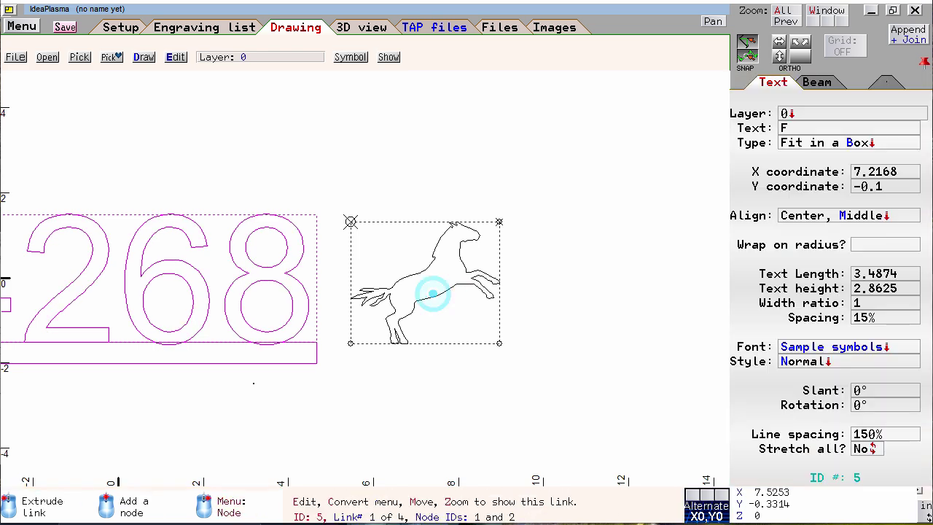
{"action": "left_click", "coordinate": [319, 350]}
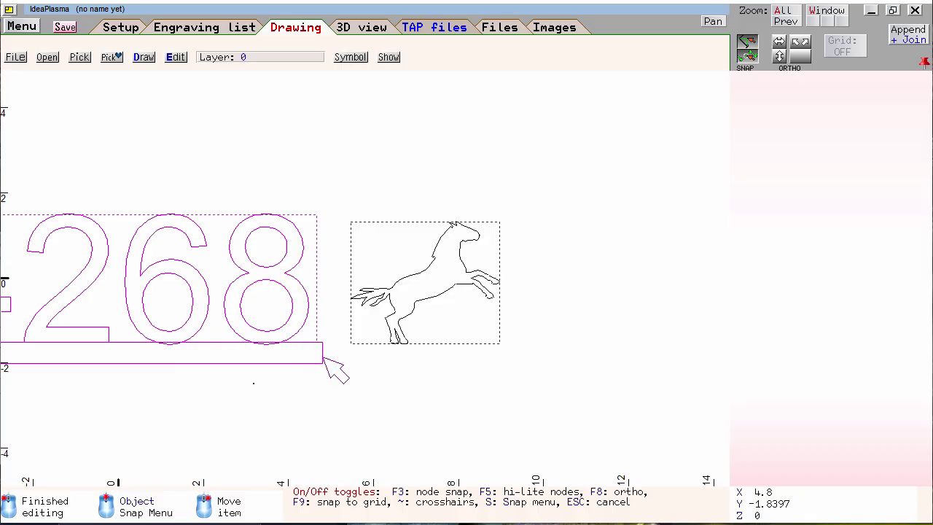
{"action": "left_click", "coordinate": [513, 309]}
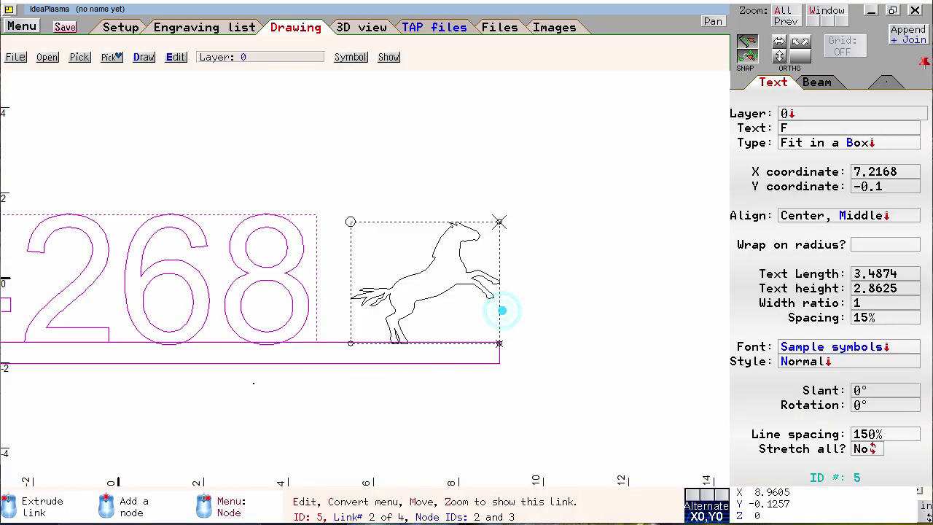
Inspect the sign with the horse and lengthened bar in the 3-D model, and return to the whole sign in the drawing
{"action": "left_click", "coordinate": [365, 28]}
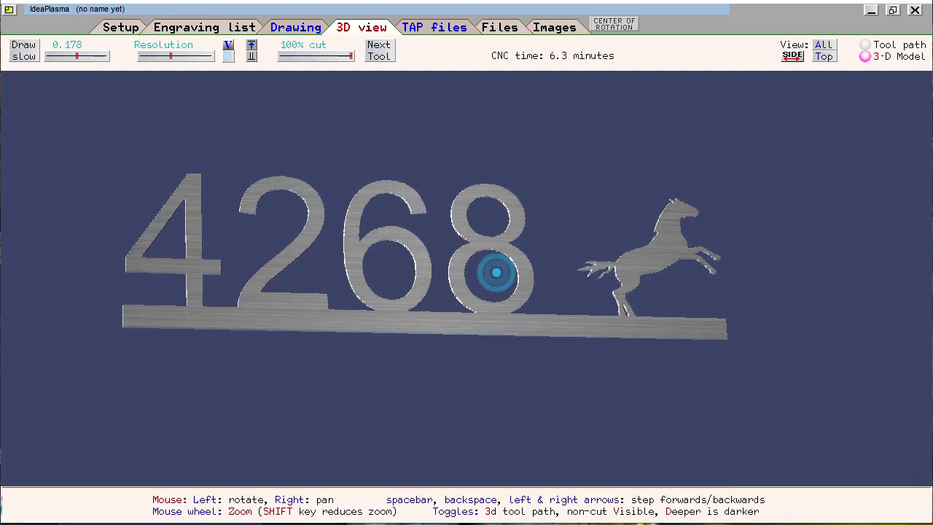
{"action": "scroll", "coordinate": [495, 272], "scroll_direction": "up", "scroll_amount": 5}
{"action": "right_click_drag", "start_coordinate": [700, 278], "coordinate": [418, 221]}
{"action": "left_click_drag", "start_coordinate": [418, 219], "coordinate": [473, 220]}
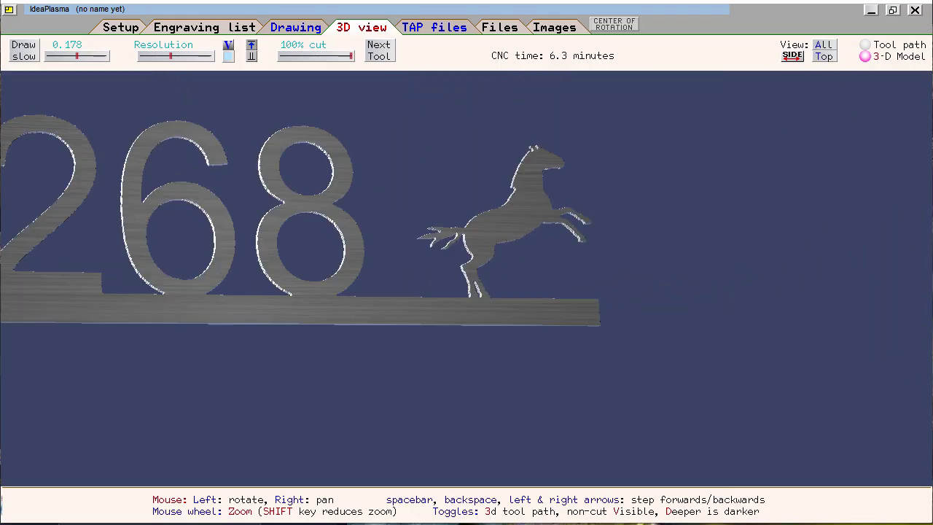
{"action": "scroll", "coordinate": [290, 247], "scroll_direction": "down", "scroll_amount": 4}
{"action": "right_click_drag", "start_coordinate": [290, 248], "coordinate": [293, 247]}
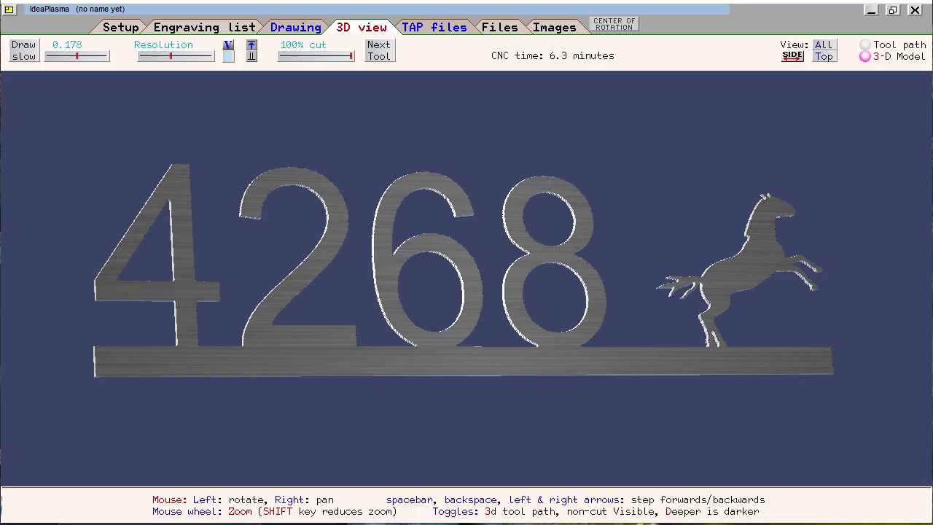
{"action": "left_click", "coordinate": [295, 27]}
{"action": "scroll", "coordinate": [568, 304], "scroll_direction": "down", "scroll_amount": 1}
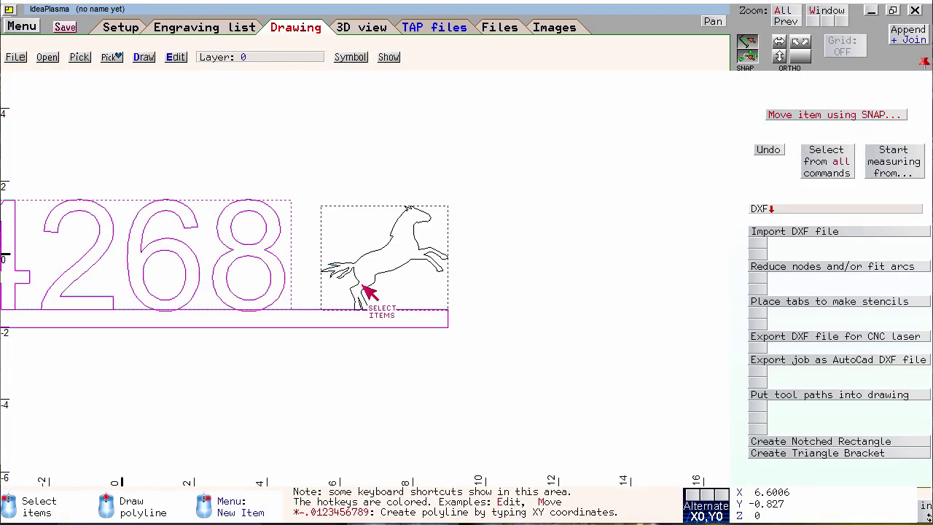
{"action": "left_click", "coordinate": [363, 285]}
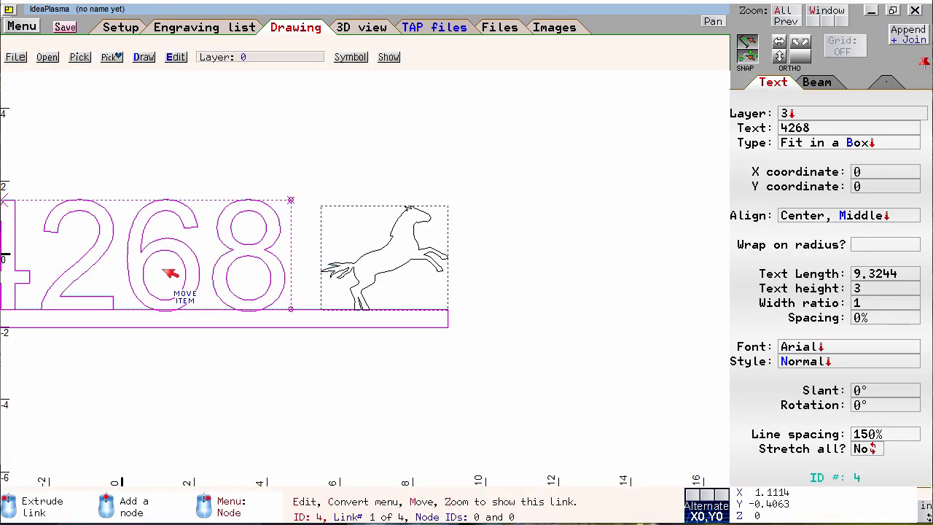
{"action": "scroll", "coordinate": [163, 269], "scroll_direction": "up", "scroll_amount": 1}
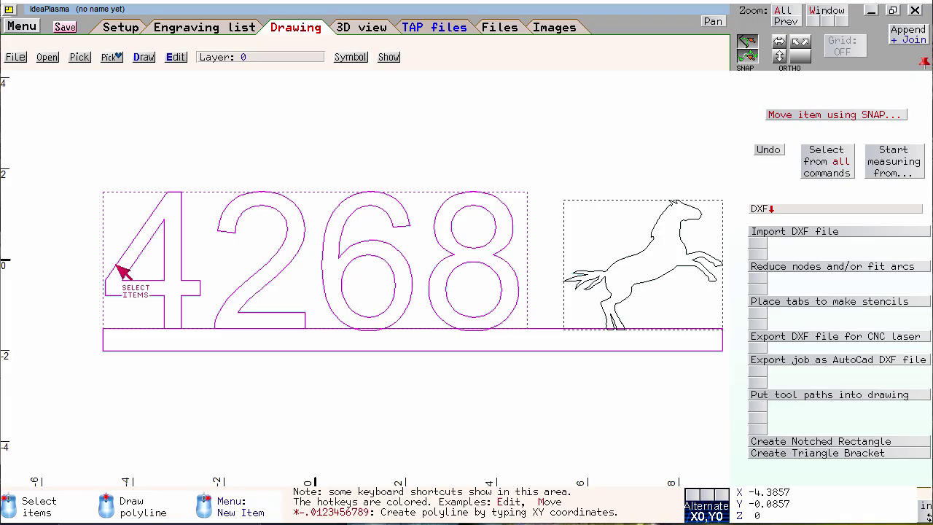
Draw a point inside the bar, offset 0.25 inch in X and 0.25 inch in Y from its lower-left corner
{"action": "right_click", "coordinate": [416, 161]}
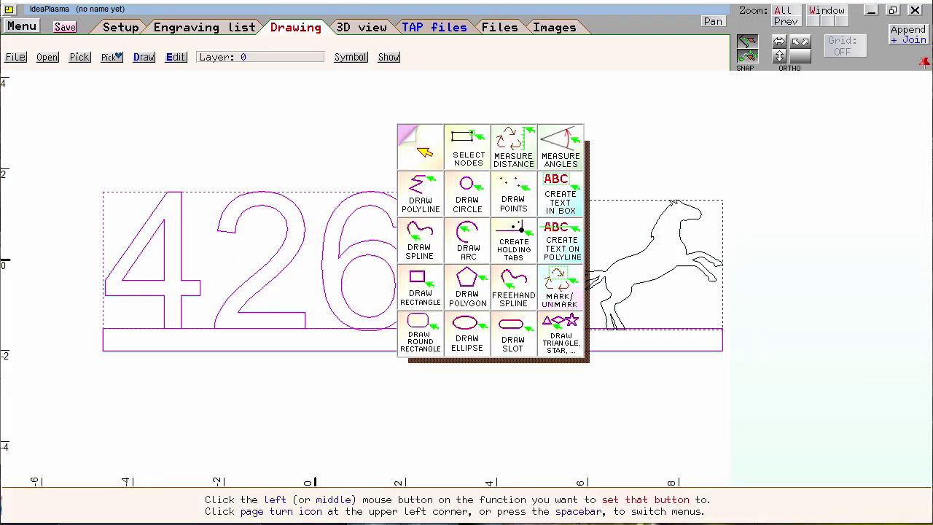
{"action": "left_click", "coordinate": [516, 202]}
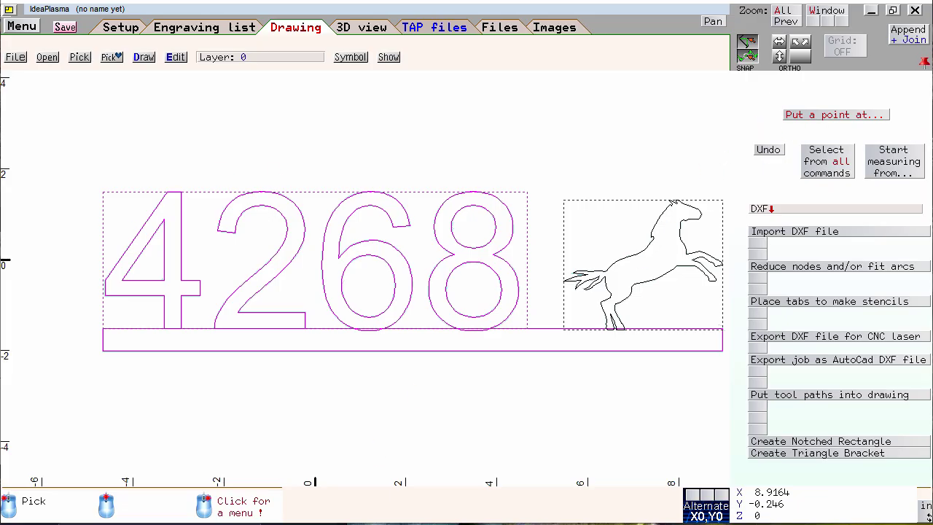
{"action": "left_click", "coordinate": [809, 117]}
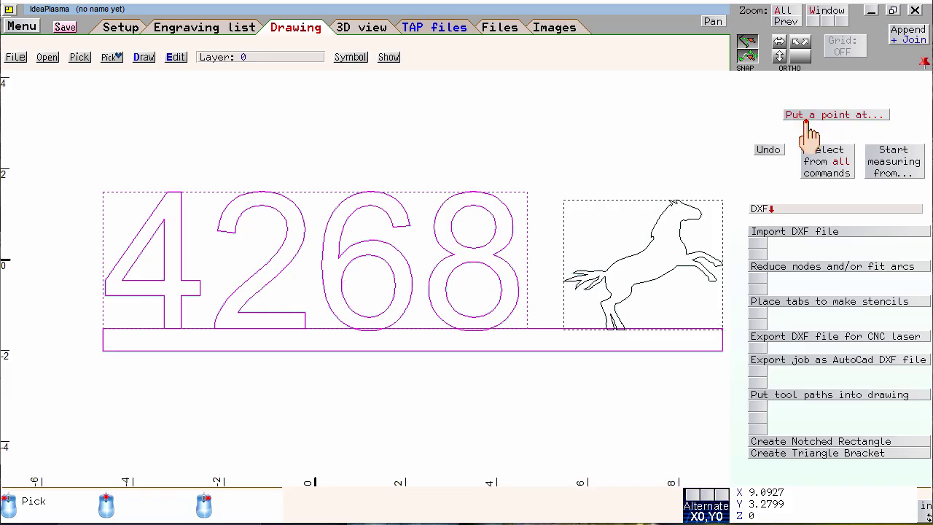
{"action": "left_click", "coordinate": [806, 120]}
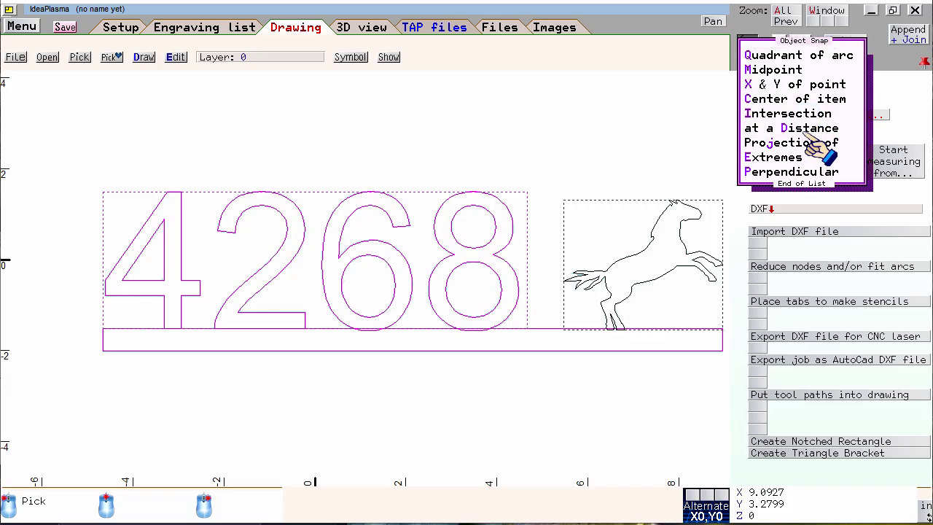
{"action": "left_click", "coordinate": [805, 127]}
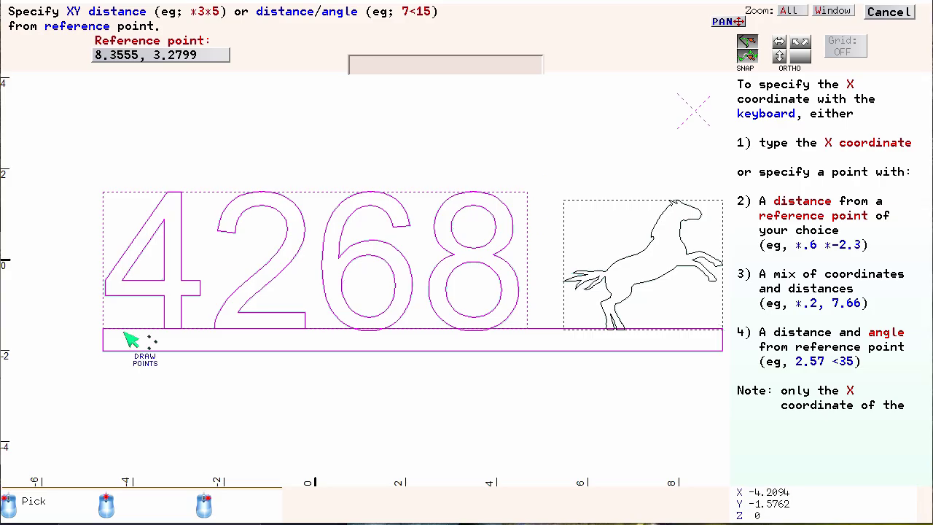
{"action": "scroll", "coordinate": [129, 339], "scroll_direction": "up", "scroll_amount": 2}
{"action": "scroll", "coordinate": [366, 303], "scroll_direction": "up", "scroll_amount": 1}
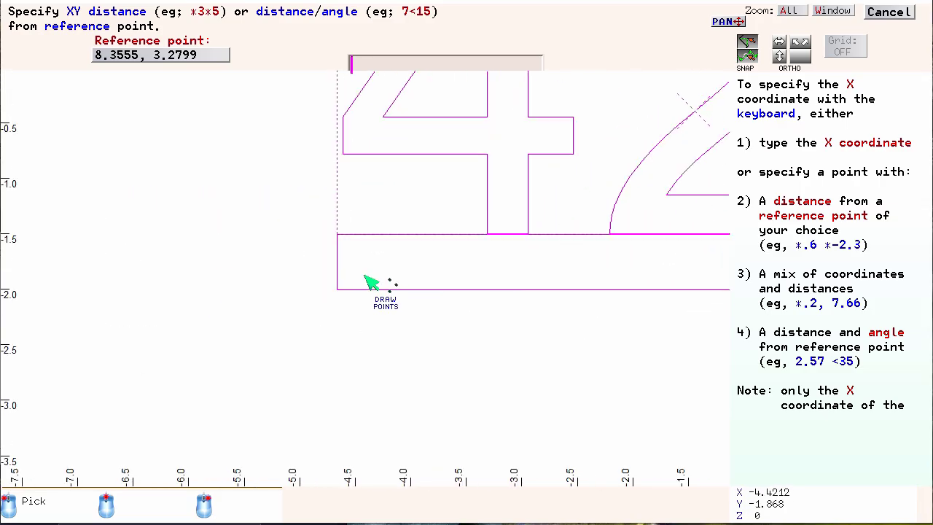
{"action": "scroll", "coordinate": [368, 284], "scroll_direction": "up", "scroll_amount": 2}
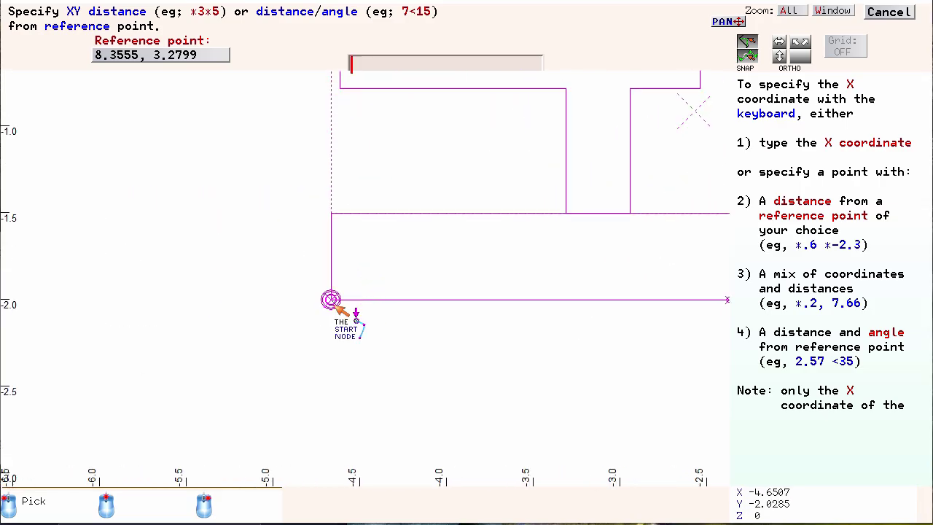
{"action": "left_click", "coordinate": [335, 304]}
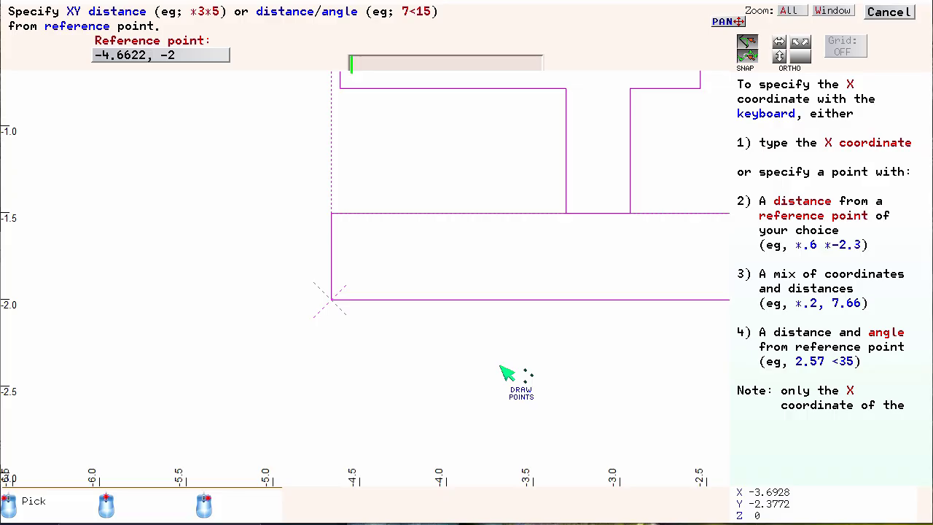
{"action": "type", "text": "*.25*.25"}
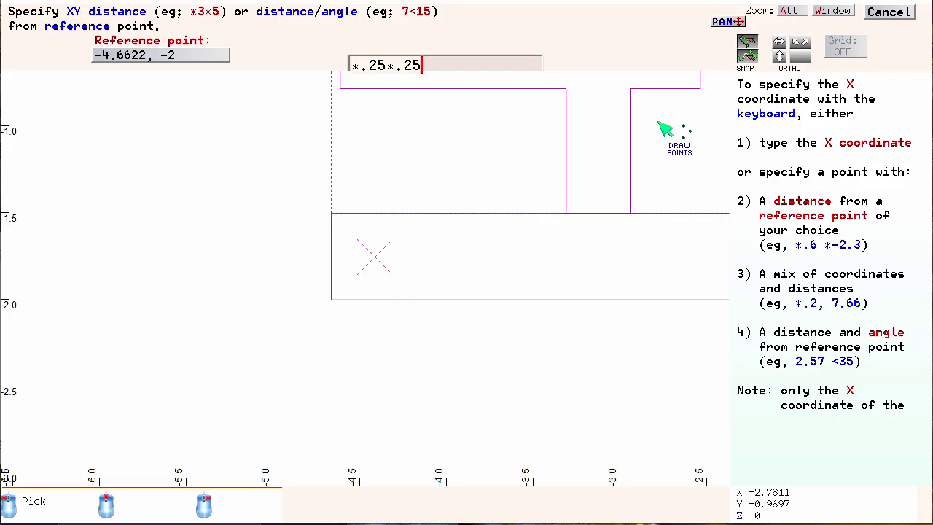
{"action": "key", "text": "Return"}
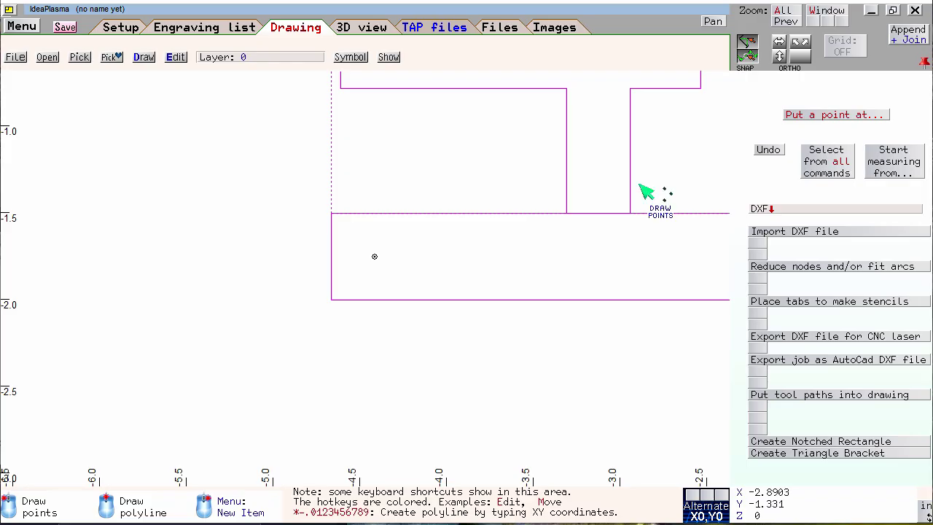
Draw a second point freely below the right end of the bar, at about X 8.37, Y -2.84
{"action": "scroll", "coordinate": [639, 184], "scroll_direction": "down", "scroll_amount": 3}
{"action": "scroll", "coordinate": [598, 328], "scroll_direction": "down", "scroll_amount": 1}
{"action": "scroll", "coordinate": [373, 286], "scroll_direction": "down", "scroll_amount": 1}
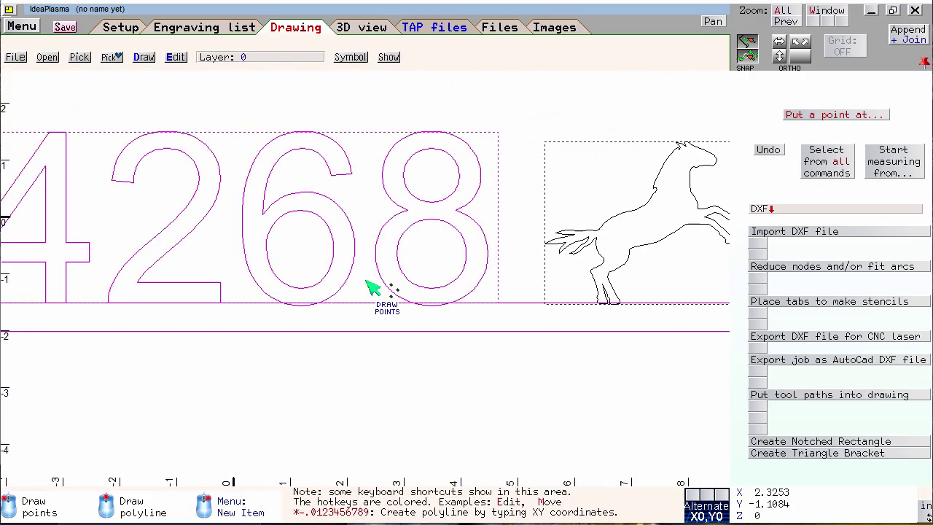
{"action": "scroll", "coordinate": [552, 315], "scroll_direction": "down", "scroll_amount": 1}
{"action": "scroll", "coordinate": [568, 322], "scroll_direction": "up", "scroll_amount": 1}
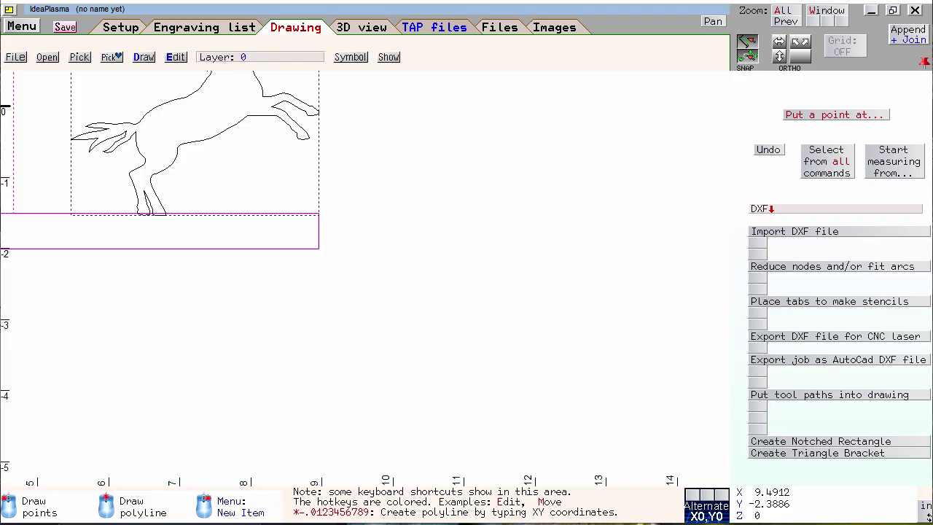
{"action": "scroll", "coordinate": [314, 283], "scroll_direction": "up", "scroll_amount": 1}
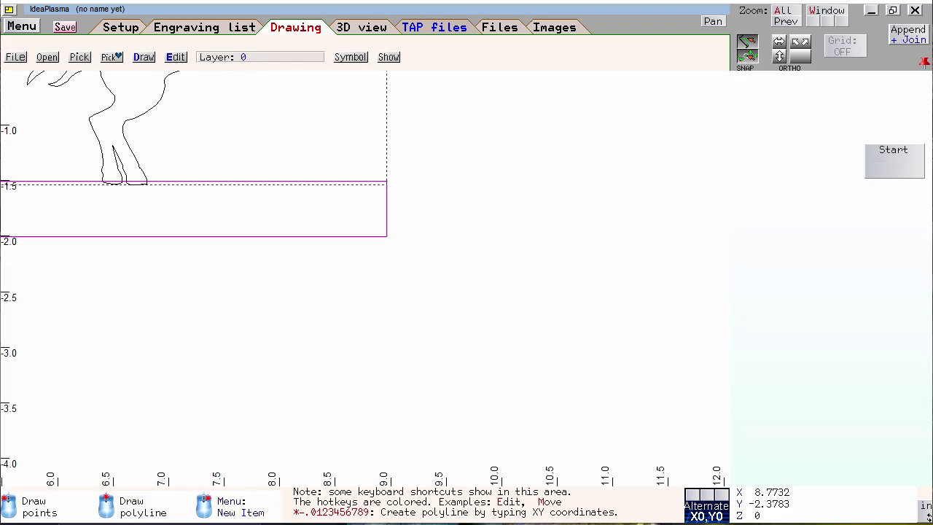
{"action": "left_click", "coordinate": [319, 329]}
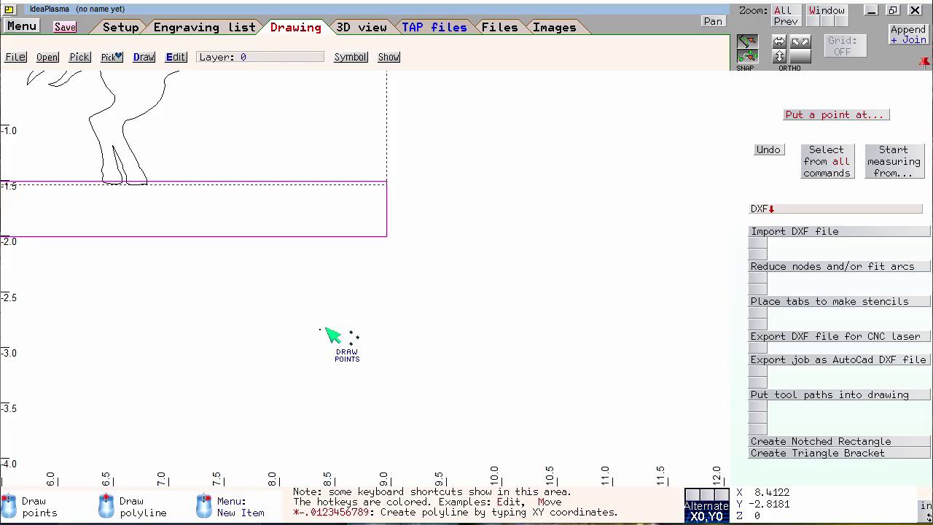
Move the second point inside the bar, offset -0.25 inch in X and 0.25 inch in Y from its lower-right corner
{"action": "mouse_move", "coordinate": [326, 329]}
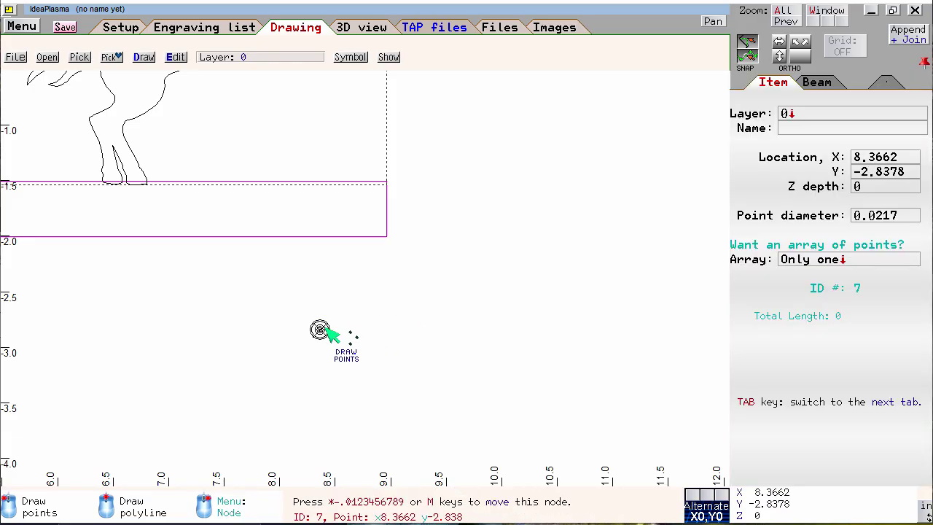
{"action": "right_click", "coordinate": [327, 330]}
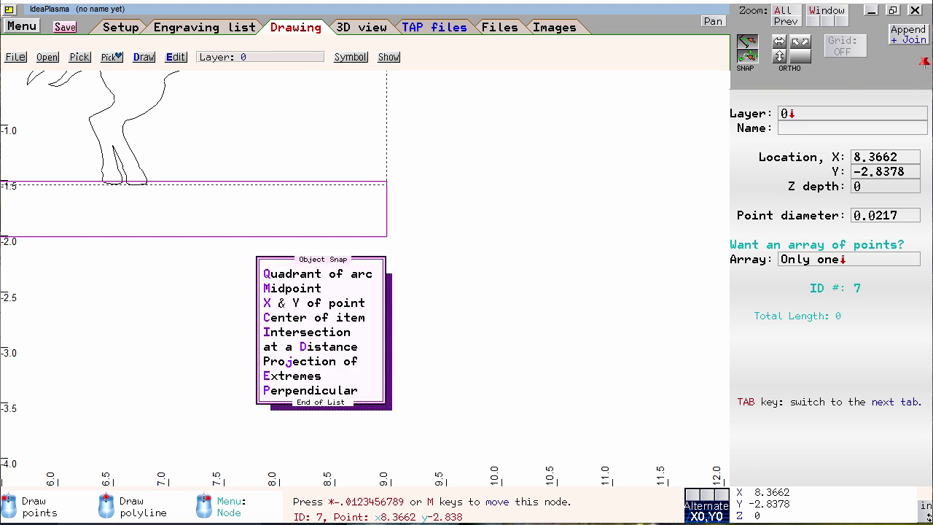
{"action": "left_click", "coordinate": [339, 347]}
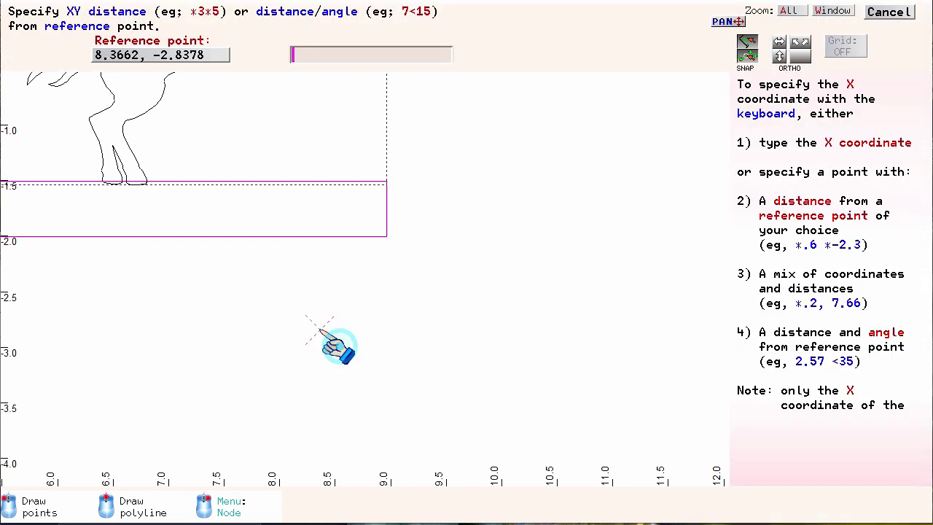
{"action": "left_click", "coordinate": [386, 236]}
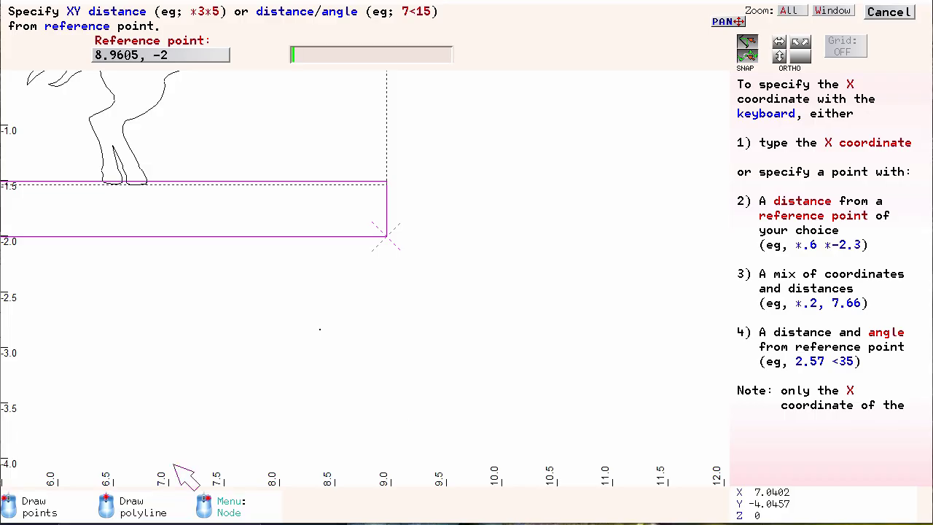
{"action": "type", "text": "*-.25"}
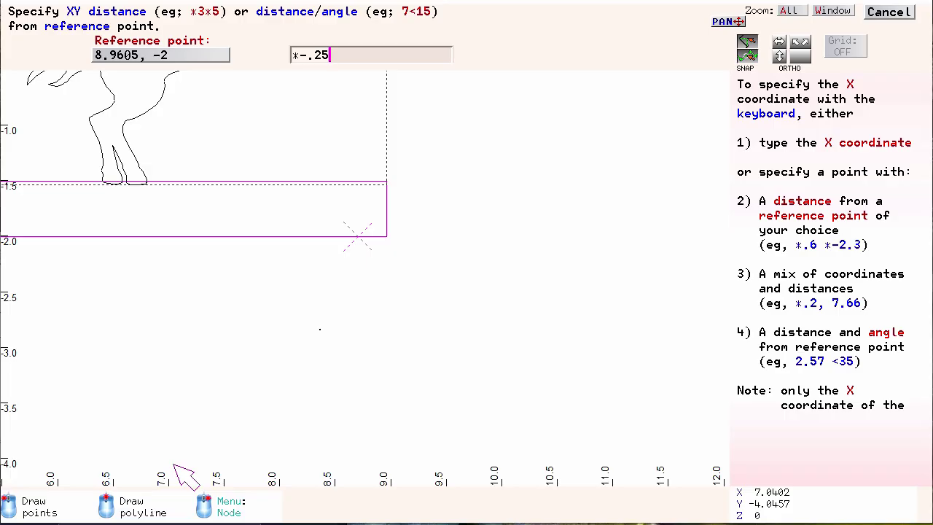
{"action": "type", "text": "*.25"}
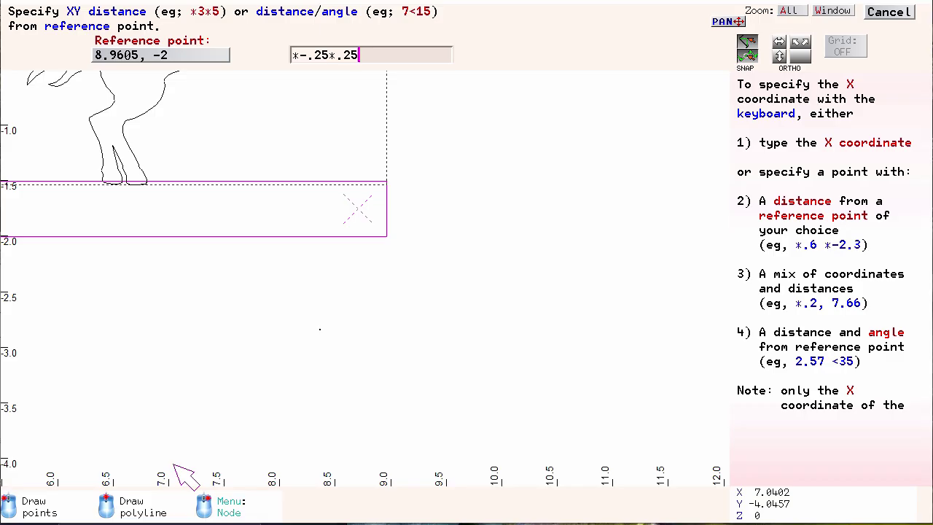
{"action": "key", "text": "Return"}
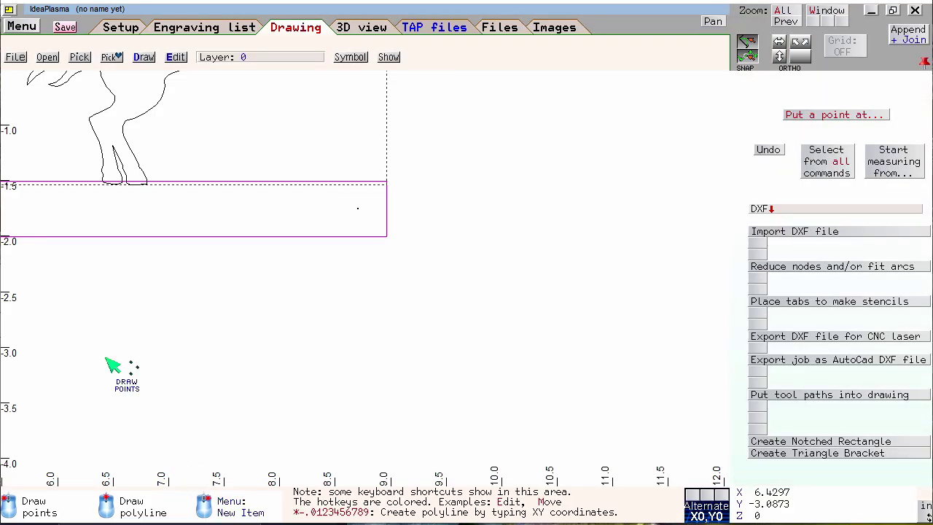
Set the machining usage of the point at the bar's right end to Pierce hole
{"action": "left_click", "coordinate": [357, 209]}
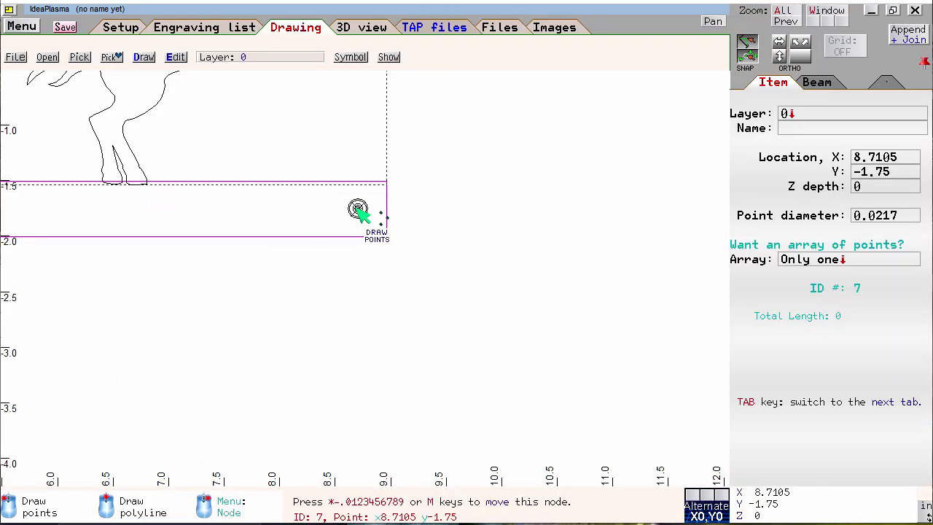
{"action": "key", "text": "Tab"}
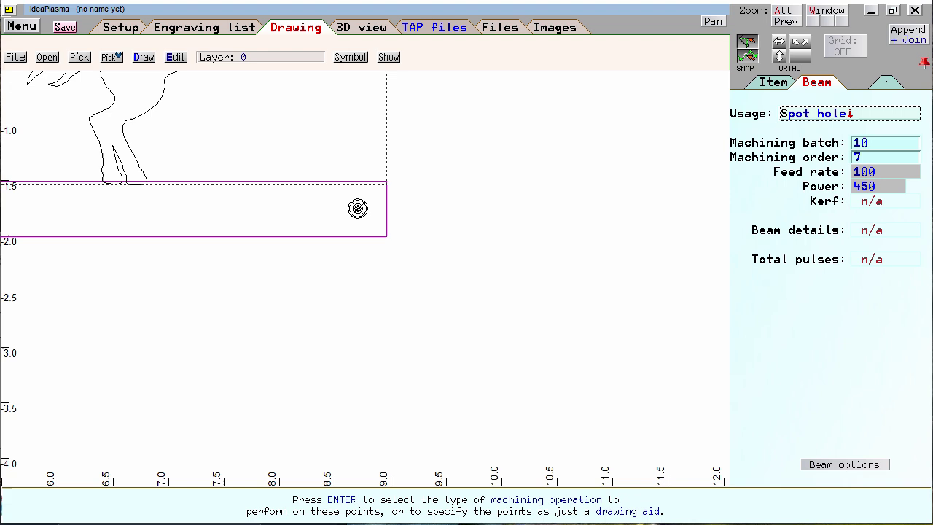
{"action": "left_click", "coordinate": [816, 115]}
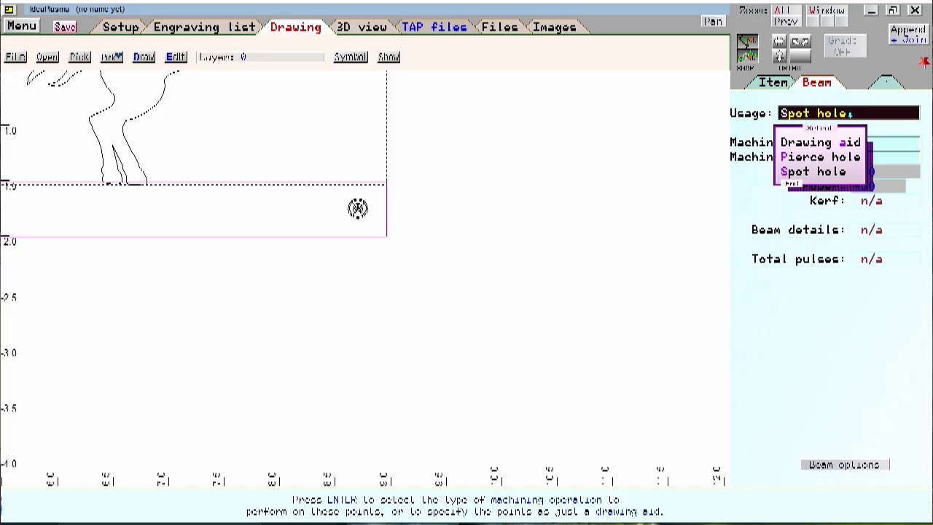
{"action": "left_click", "coordinate": [820, 156]}
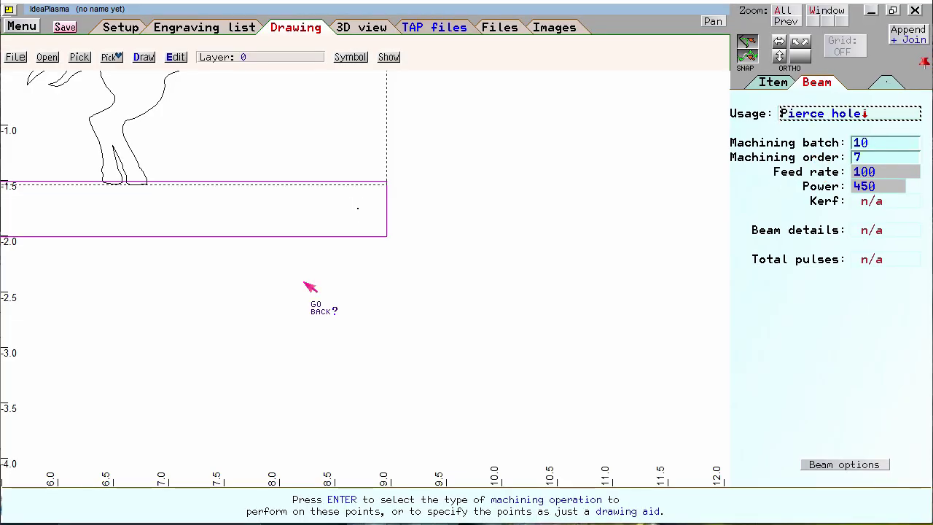
Check the machining usage of the point at the bar's left end and examine the holes at both bar ends on the 3D model
{"action": "left_click", "coordinate": [246, 276]}
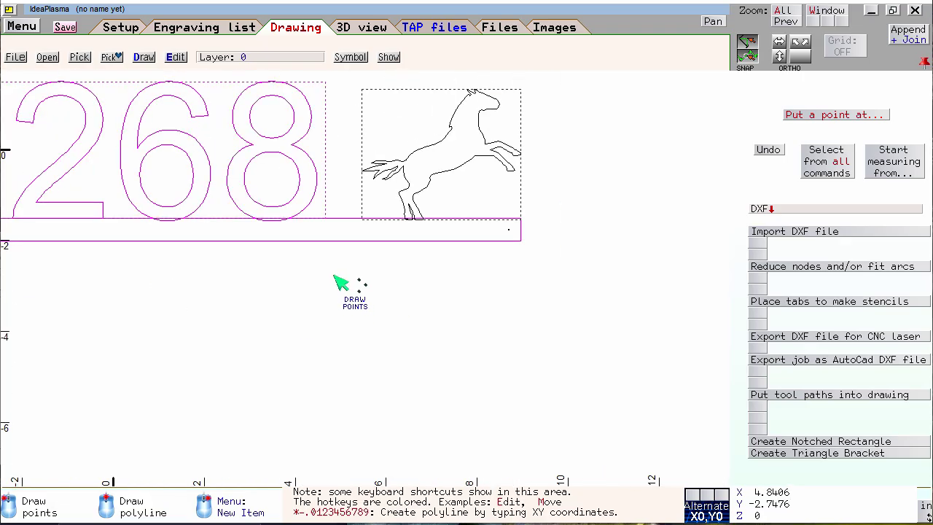
{"action": "left_click", "coordinate": [113, 253]}
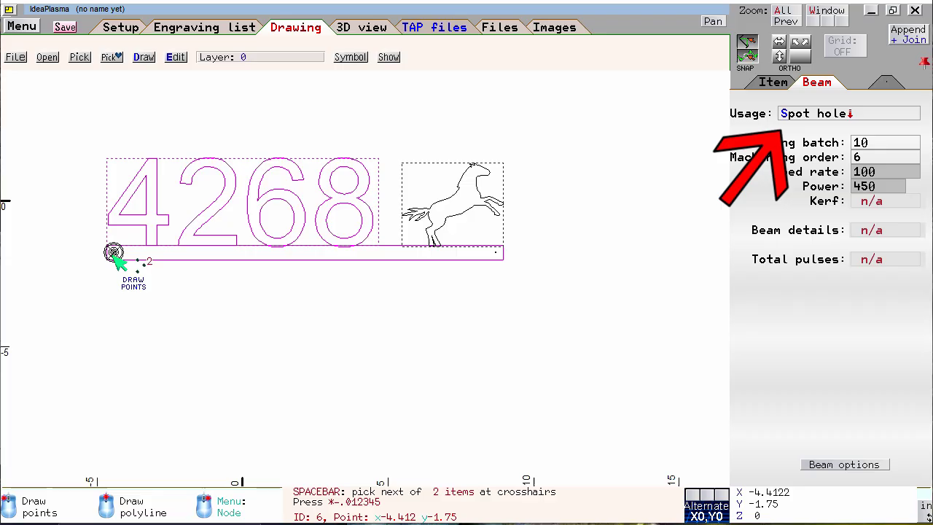
{"action": "left_click", "coordinate": [362, 27]}
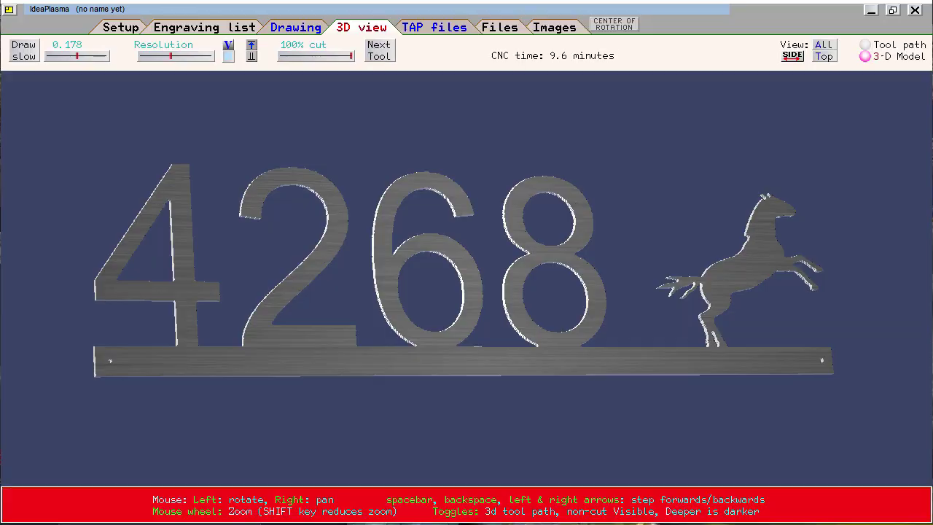
{"action": "scroll", "coordinate": [236, 316], "scroll_direction": "up", "scroll_amount": 2}
{"action": "right_click_drag", "start_coordinate": [235, 317], "coordinate": [782, 156]}
{"action": "right_click_drag", "start_coordinate": [128, 315], "coordinate": [245, 274]}
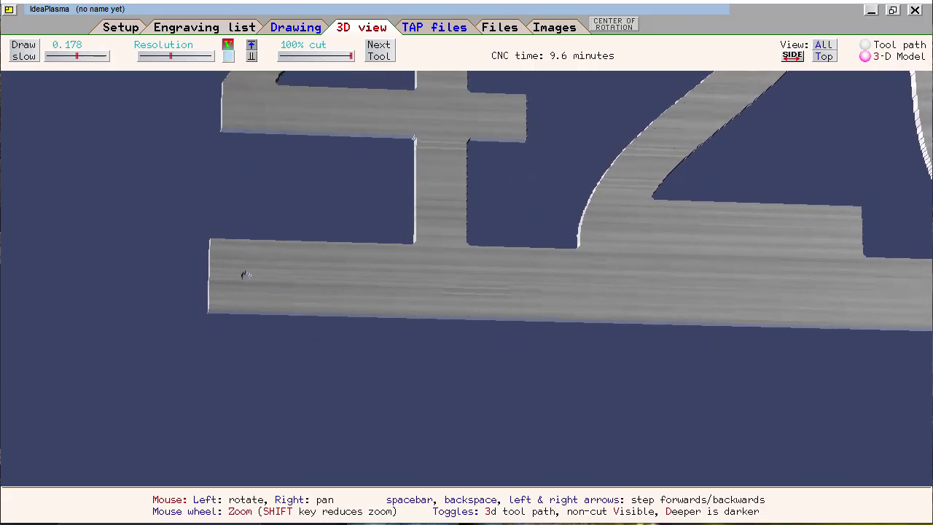
{"action": "right_click_drag", "start_coordinate": [874, 121], "coordinate": [306, 122]}
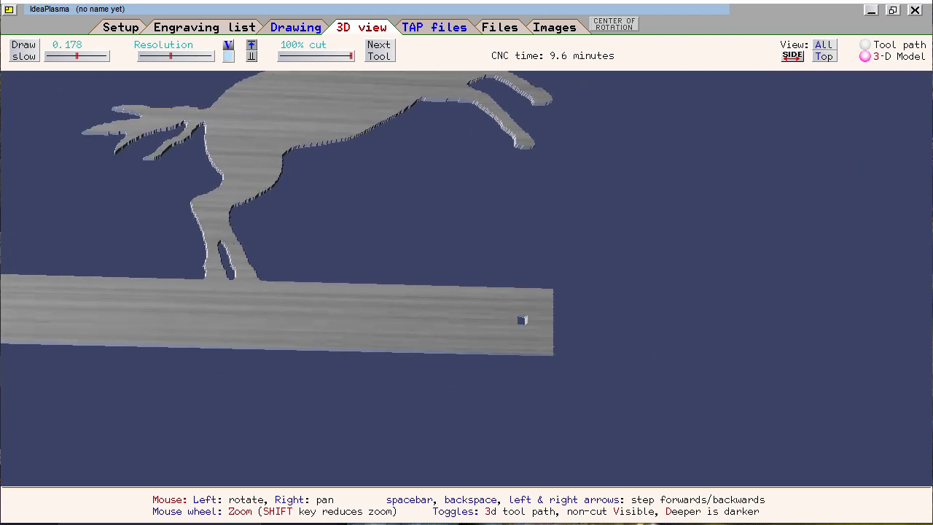
{"action": "mouse_move", "coordinate": [325, 167]}
{"action": "left_mouse_down"}
{"action": "mouse_move", "coordinate": [345, 148]}
{"action": "mouse_move", "coordinate": [332, 166]}
{"action": "left_mouse_up"}
Draw a circle of about 0.46 inch radius centered on the pierce-hole point at the bar's right end
{"action": "left_click", "coordinate": [295, 28]}
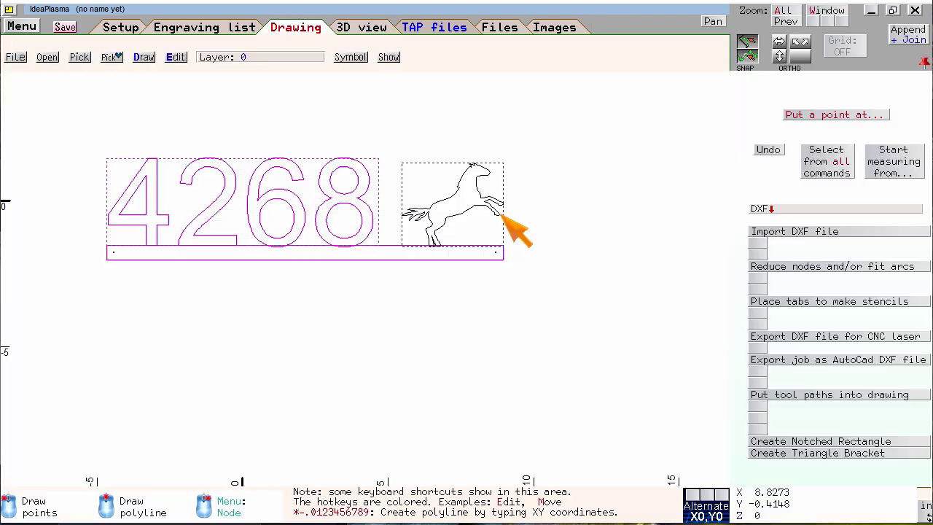
{"action": "scroll", "coordinate": [487, 252], "scroll_direction": "up", "scroll_amount": 2}
{"action": "scroll", "coordinate": [376, 284], "scroll_direction": "up", "scroll_amount": 3}
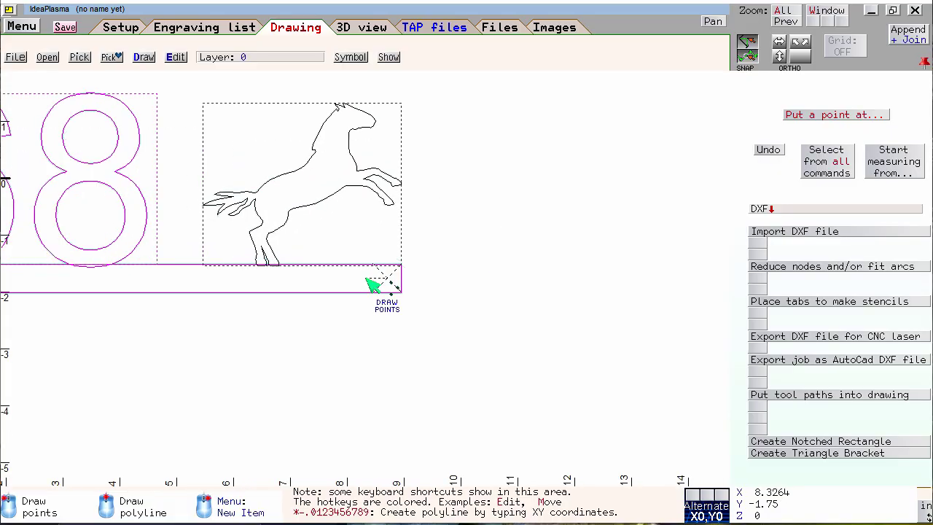
{"action": "right_click", "coordinate": [385, 381]}
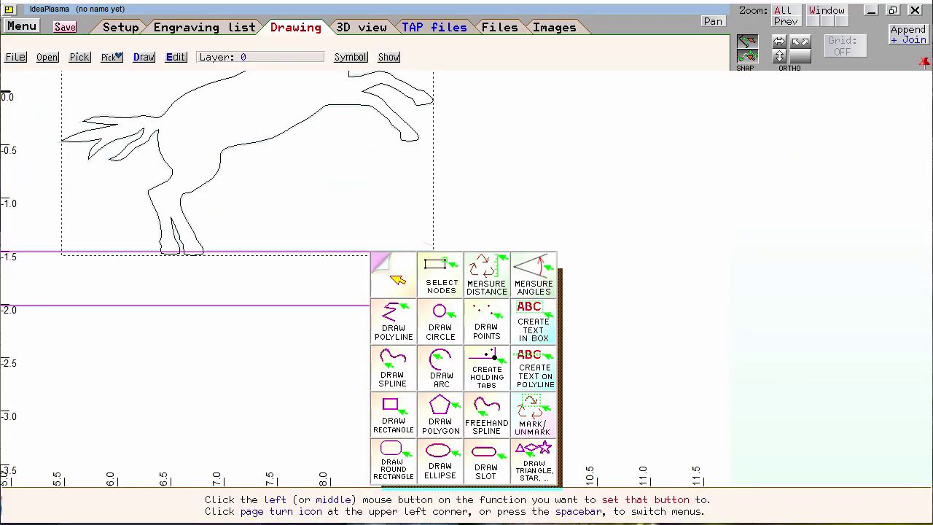
{"action": "left_click", "coordinate": [441, 361]}
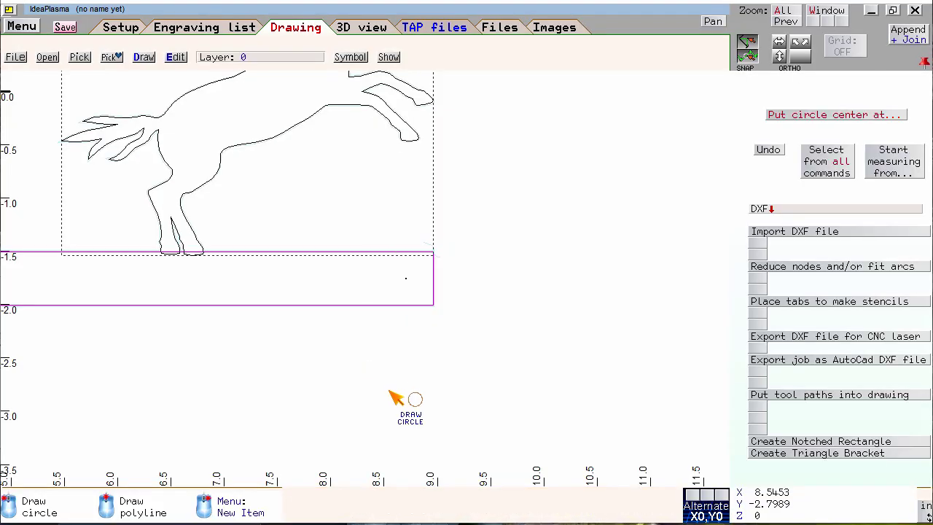
{"action": "left_click", "coordinate": [406, 279]}
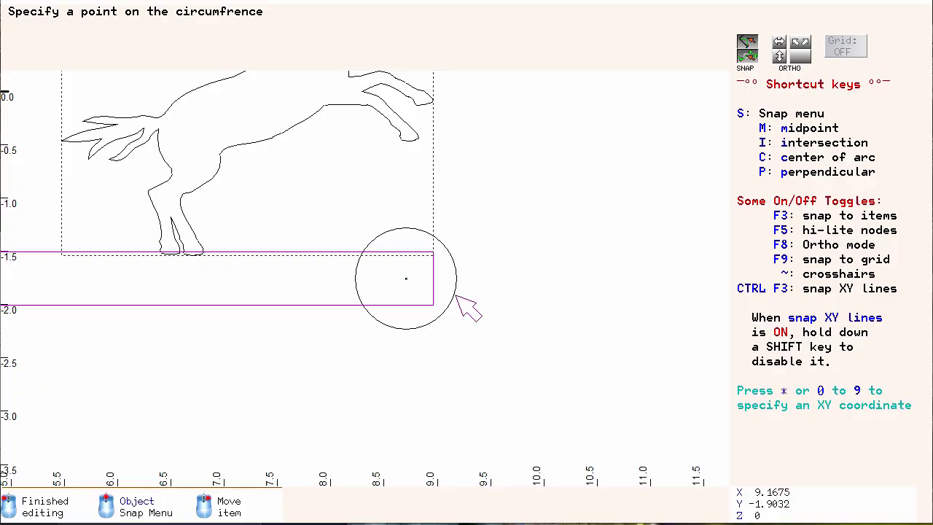
{"action": "left_click", "coordinate": [448, 303]}
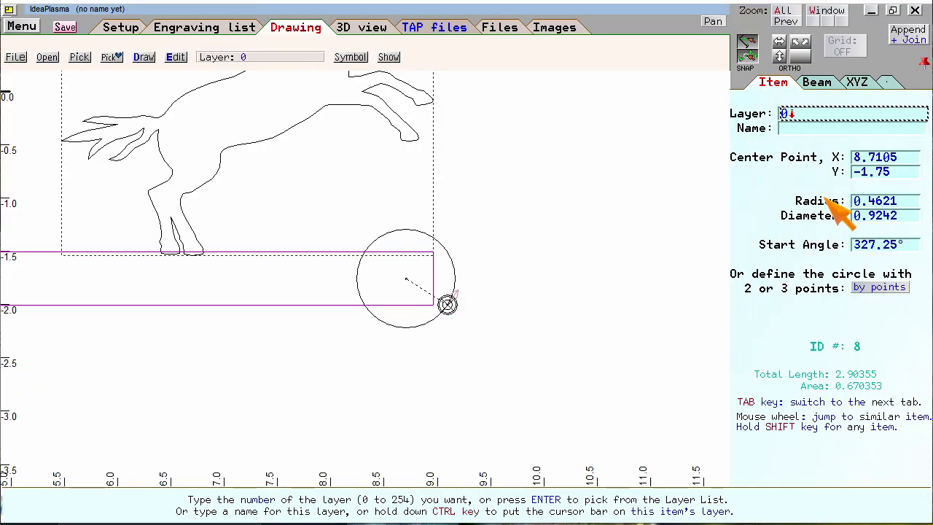
Set the radius of the circle at the bar's right end to 0.4 inch
{"action": "left_click", "coordinate": [810, 202]}
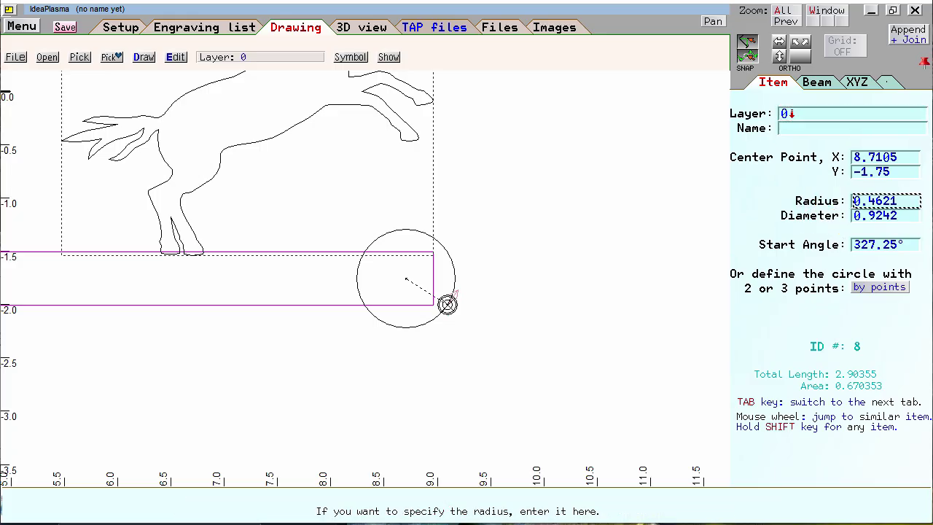
{"action": "type", "text": "."}
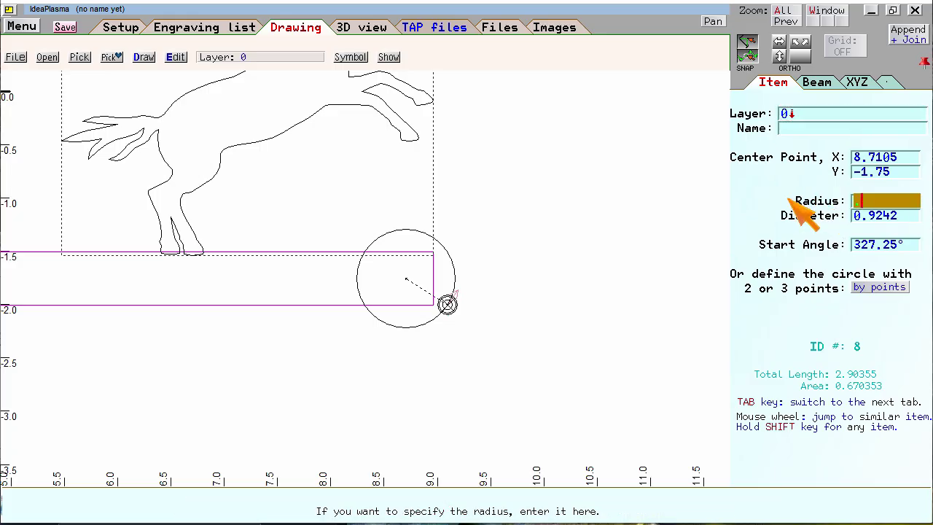
{"action": "type", "text": "4"}
{"action": "key", "text": "Return"}
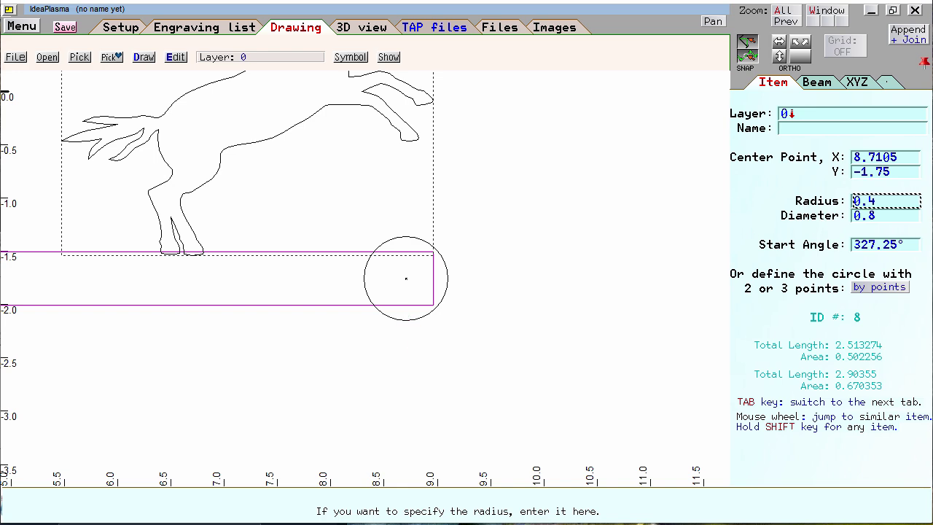
{"action": "left_click", "coordinate": [402, 322]}
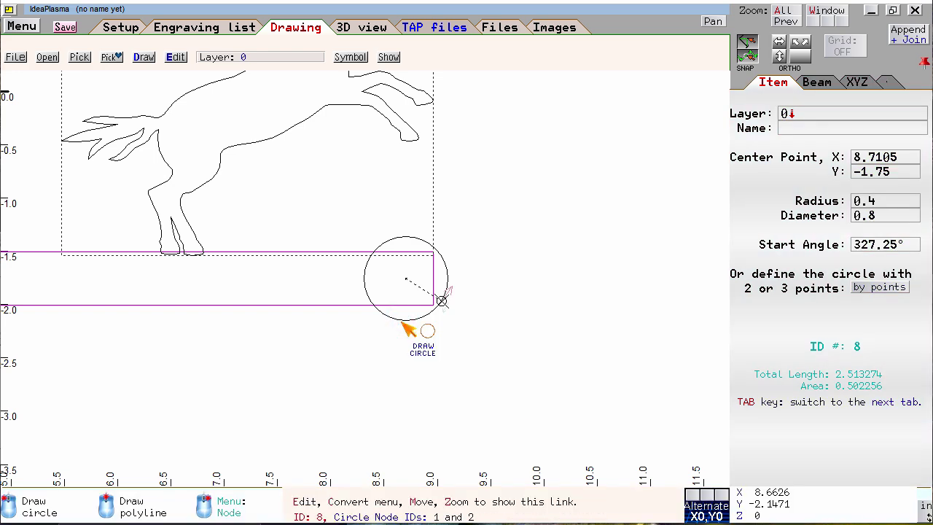
Copy the 0.4 inch radius circle and paste it centered on the point at the bar's left end
{"action": "key", "text": "ctrl"}
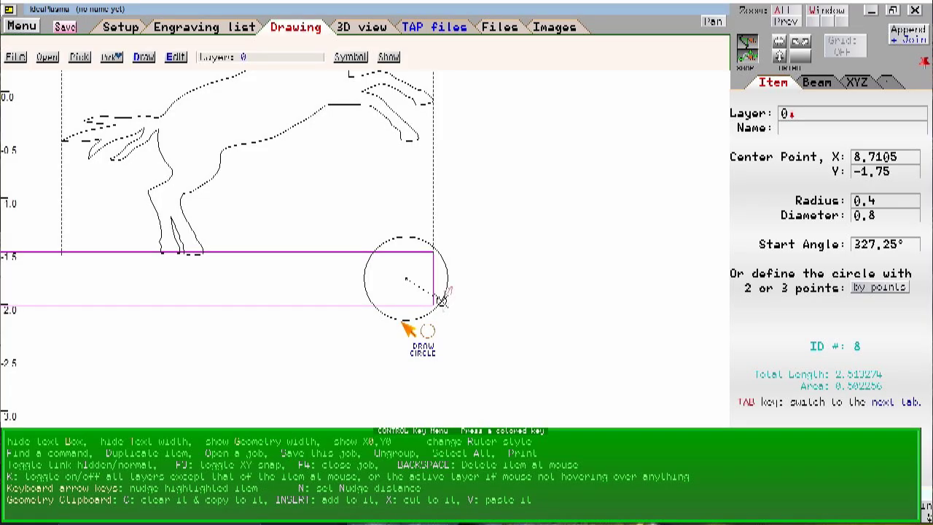
{"action": "key", "text": "ctrl+v"}
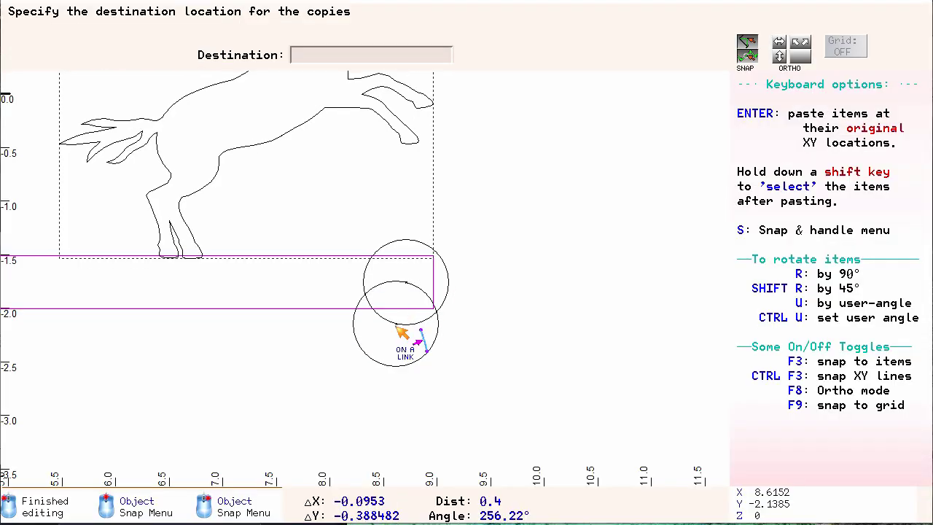
{"action": "scroll", "coordinate": [318, 267], "scroll_direction": "down", "scroll_amount": 2}
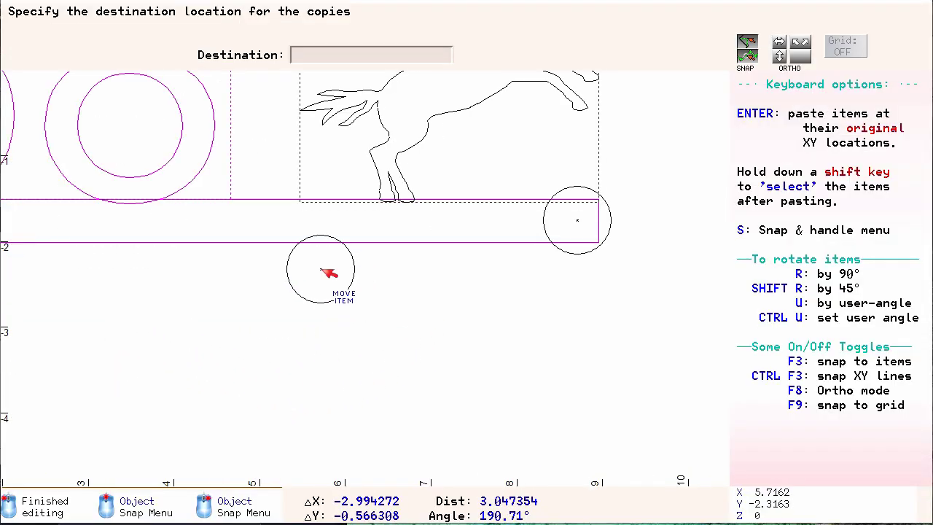
{"action": "scroll", "coordinate": [342, 284], "scroll_direction": "down", "scroll_amount": 2}
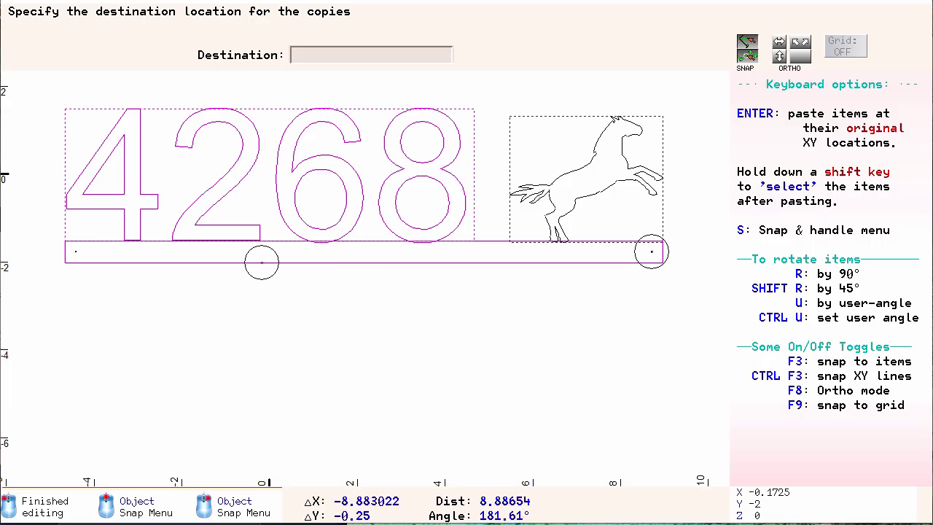
{"action": "scroll", "coordinate": [63, 251], "scroll_direction": "up", "scroll_amount": 1}
{"action": "scroll", "coordinate": [393, 288], "scroll_direction": "up", "scroll_amount": 2}
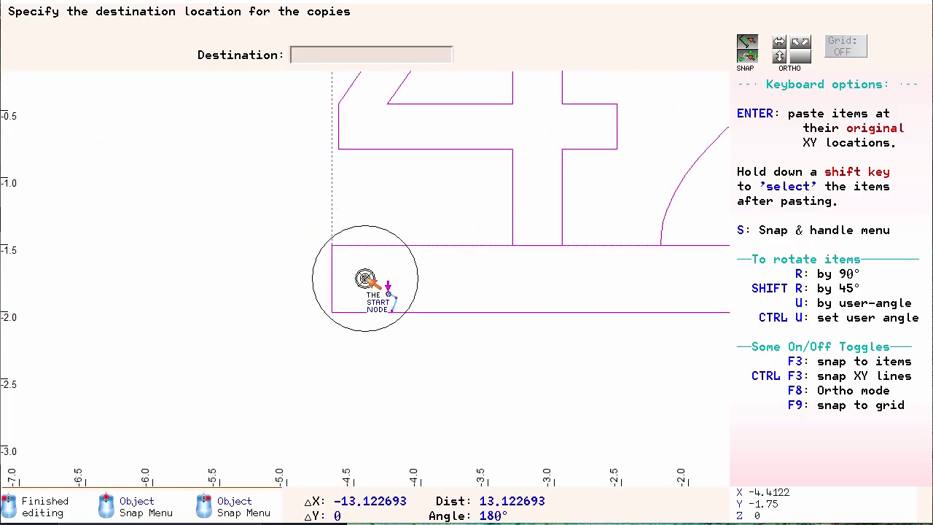
{"action": "left_click", "coordinate": [366, 279]}
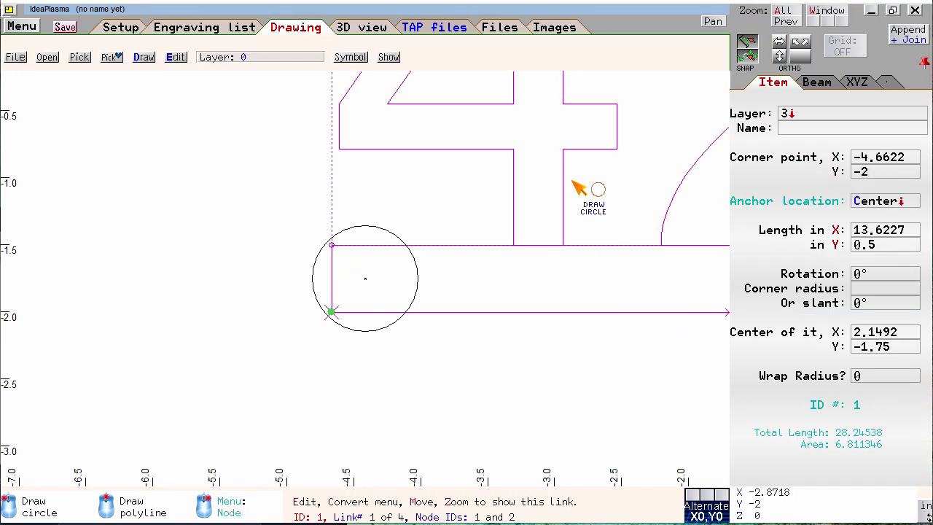
Examine the sign with its rounded bar ends on the 3D model, with the non-cut material hidden
{"action": "left_click", "coordinate": [358, 27]}
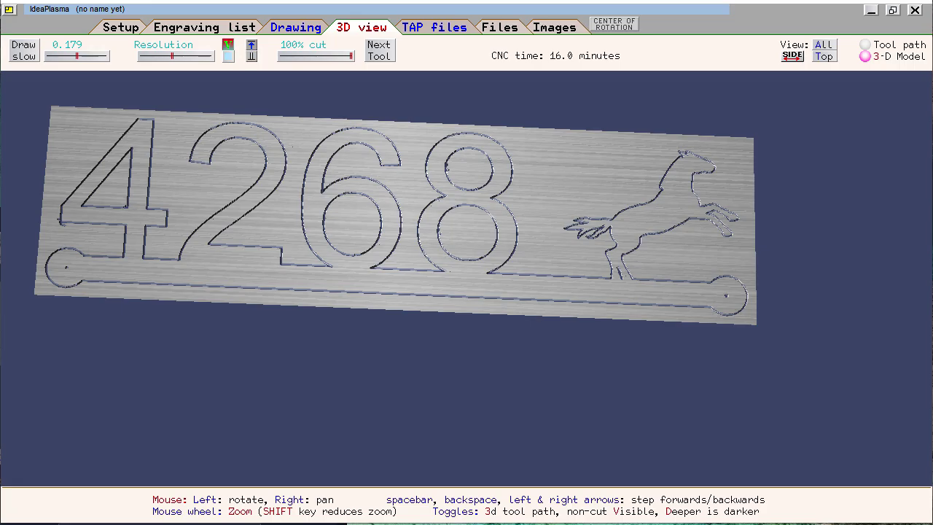
{"action": "left_click", "coordinate": [228, 45]}
{"action": "mouse_move", "coordinate": [376, 286]}
{"action": "left_mouse_down"}
{"action": "mouse_move", "coordinate": [411, 285]}
{"action": "mouse_move", "coordinate": [362, 286]}
{"action": "left_mouse_up"}
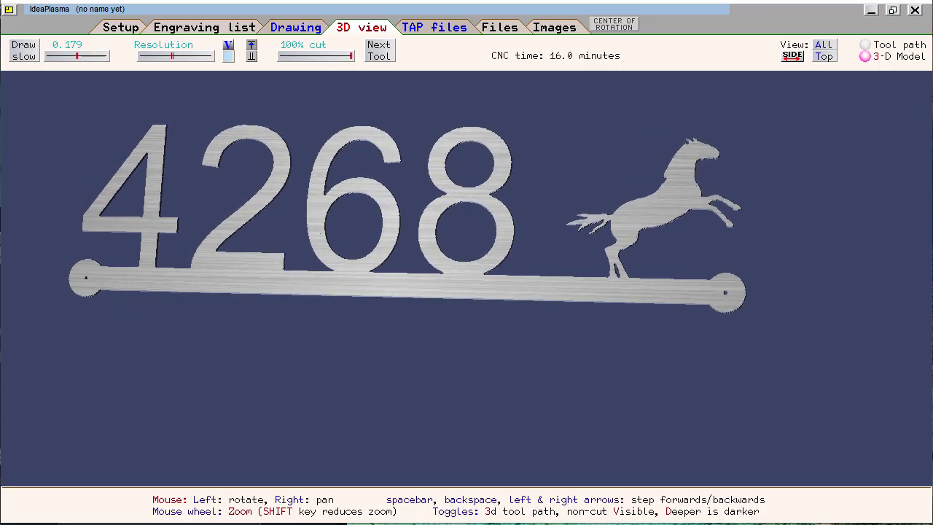
Review the TAP file code generated for the sign and display its tool path proof
{"action": "left_click", "coordinate": [437, 30]}
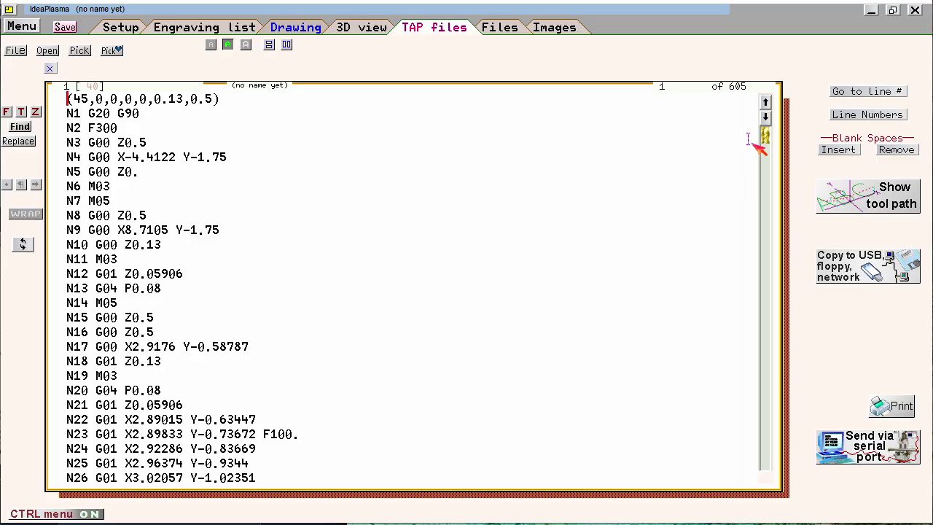
{"action": "left_click_drag", "start_coordinate": [758, 143], "coordinate": [762, 180]}
{"action": "left_click", "coordinate": [854, 206]}
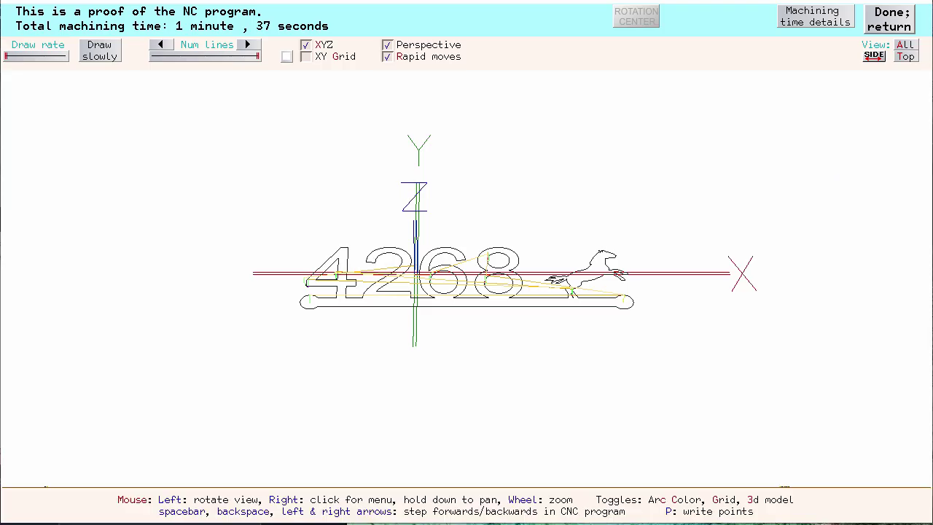
Hide the XYZ axes in the tool path proof and play the cutting sequence slowly with an adjusted draw rate
{"action": "scroll", "coordinate": [414, 268], "scroll_direction": "up", "scroll_amount": 6}
{"action": "left_click_drag", "start_coordinate": [408, 264], "coordinate": [431, 278]}
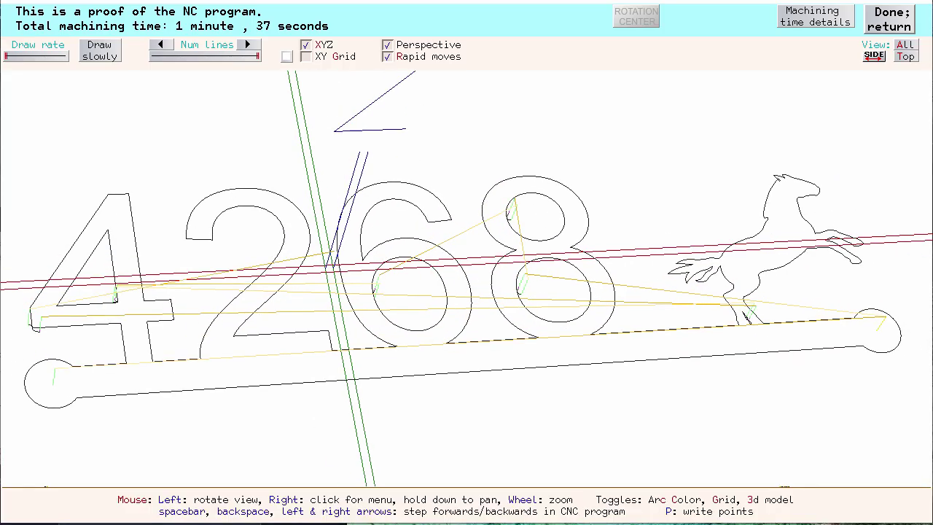
{"action": "left_click", "coordinate": [324, 44]}
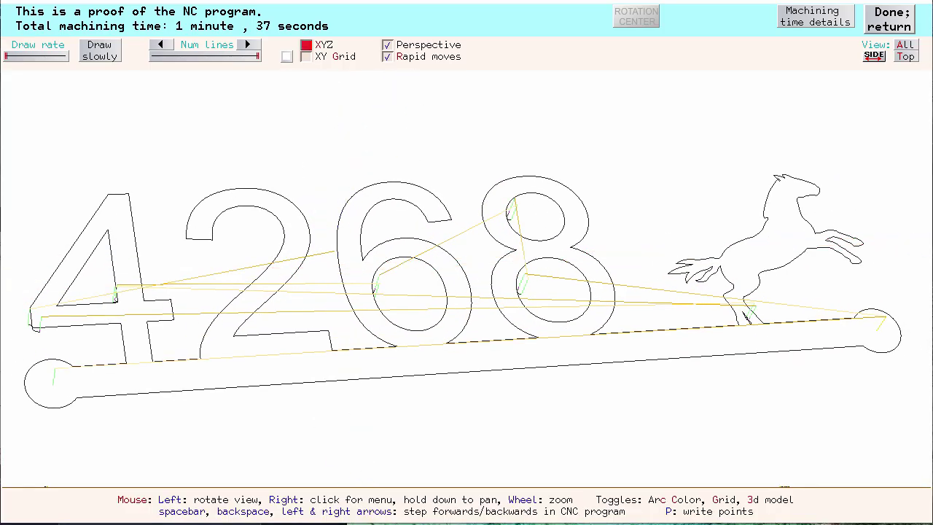
{"action": "left_click", "coordinate": [99, 51]}
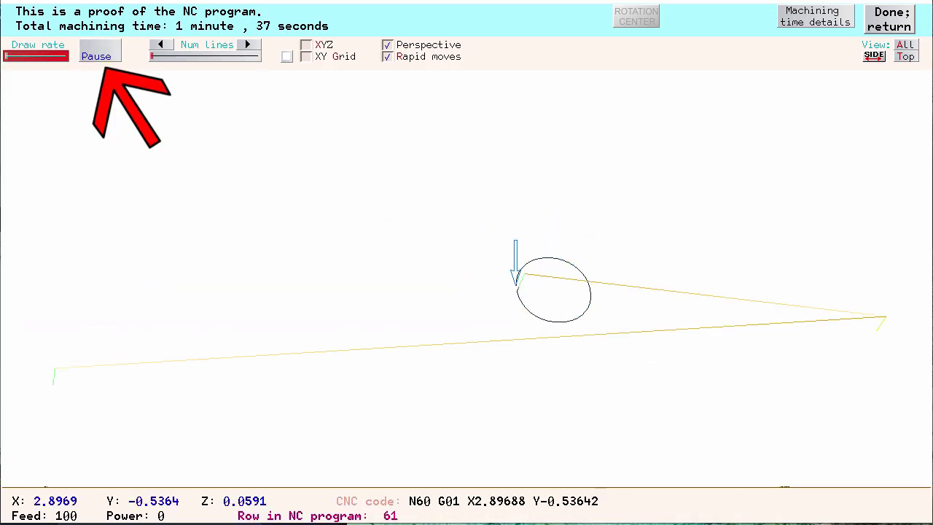
{"action": "left_click", "coordinate": [43, 55]}
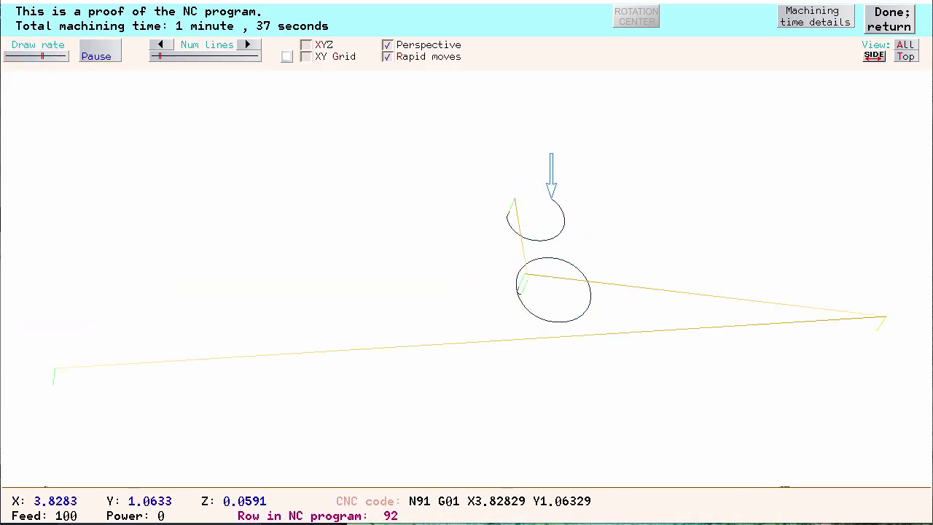